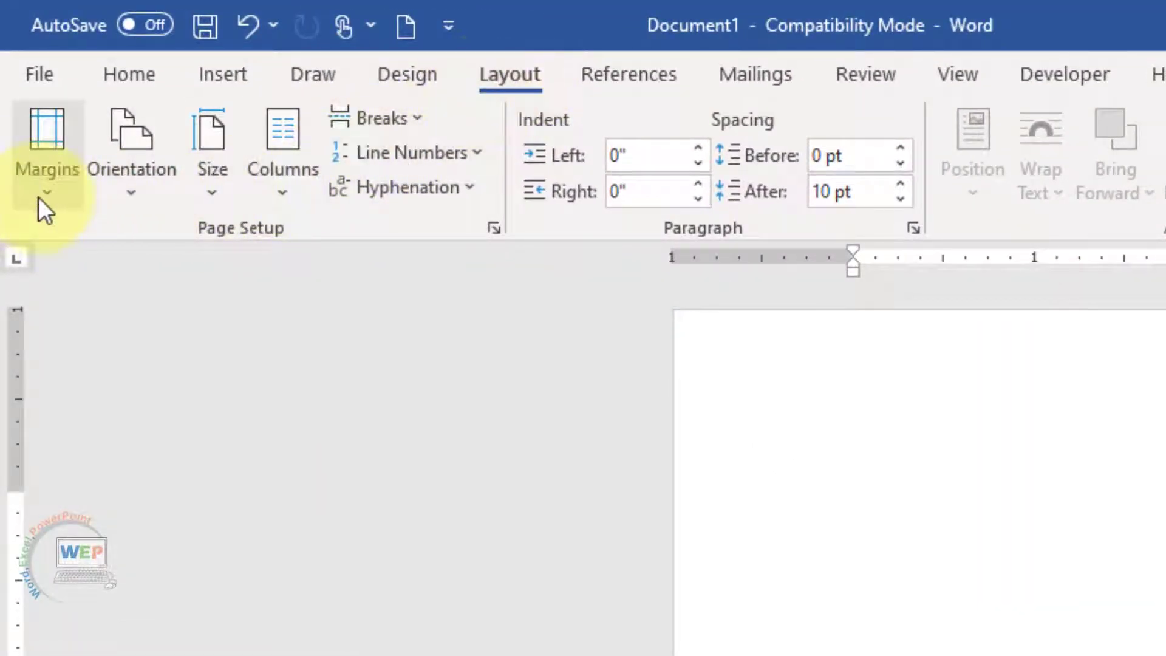
# - Apply Normal 1-inch margins to the page and keep portrait orientation
pyautogui.click(47, 198)
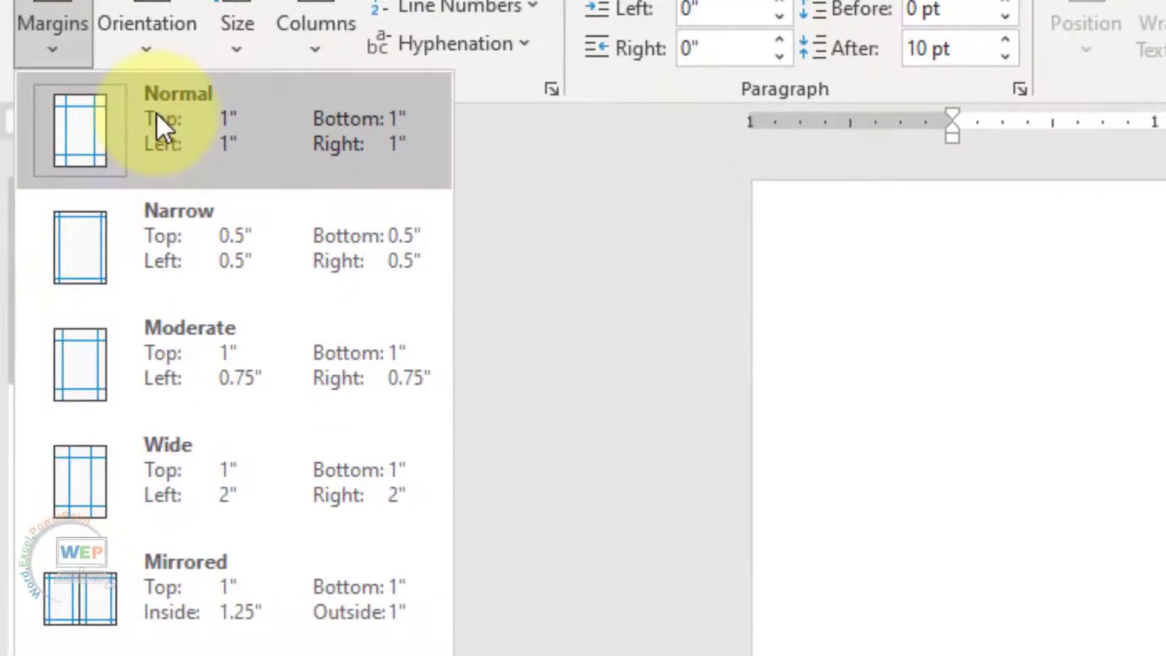
pyautogui.click(189, 118)
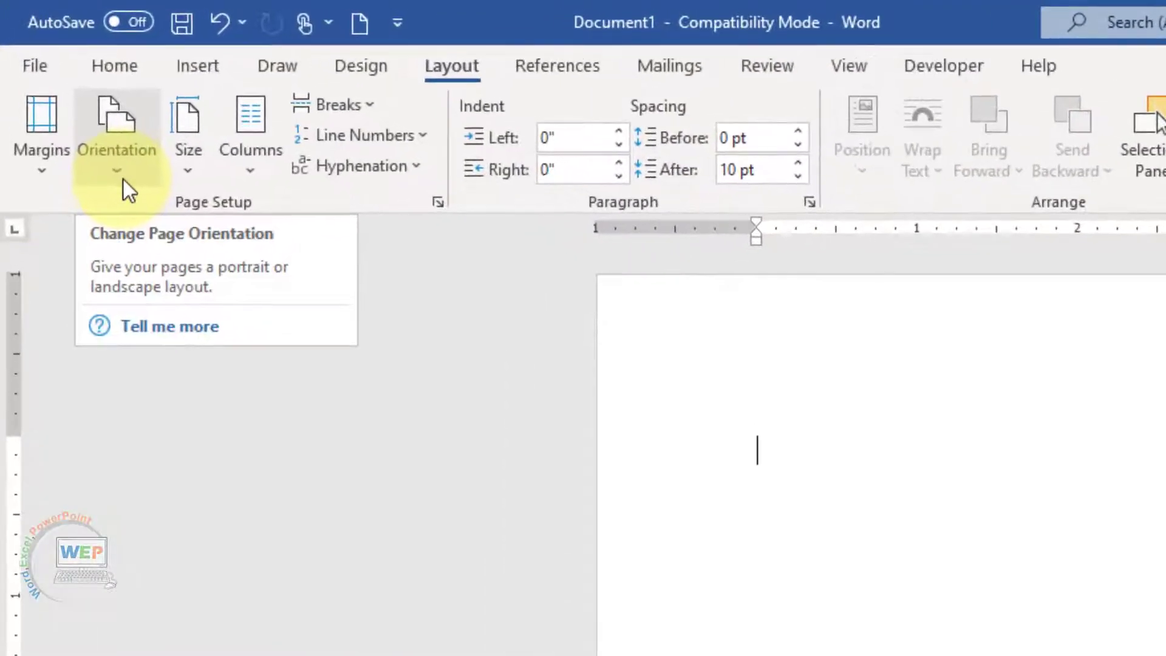
pyautogui.click(55, 79)
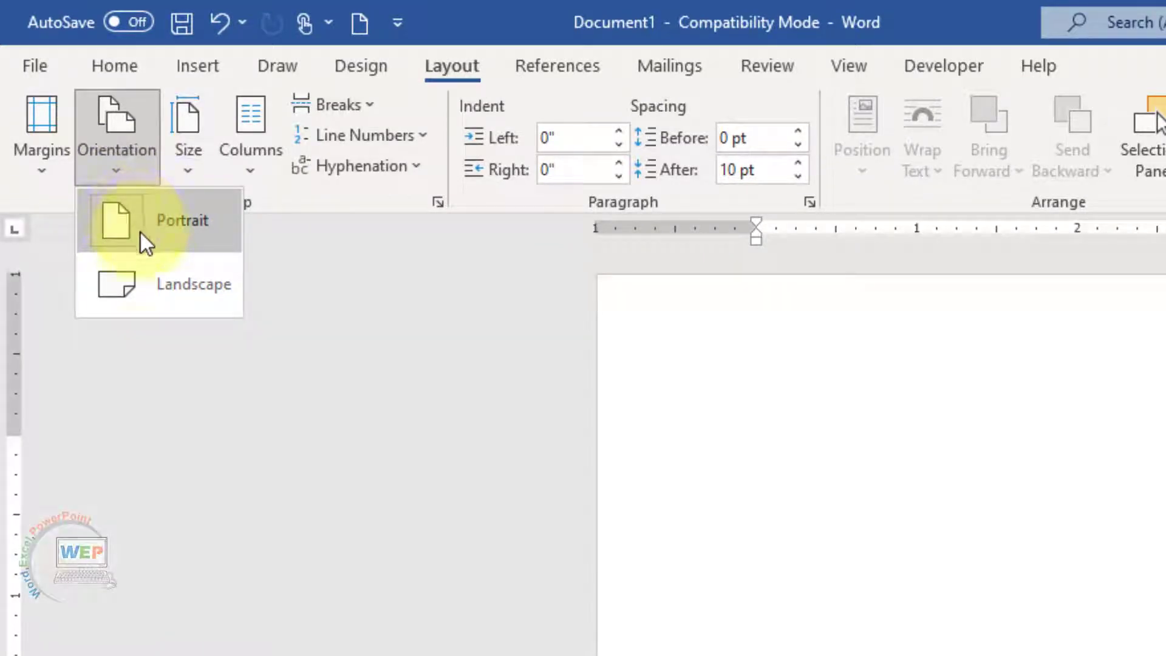
pyautogui.click(172, 221)
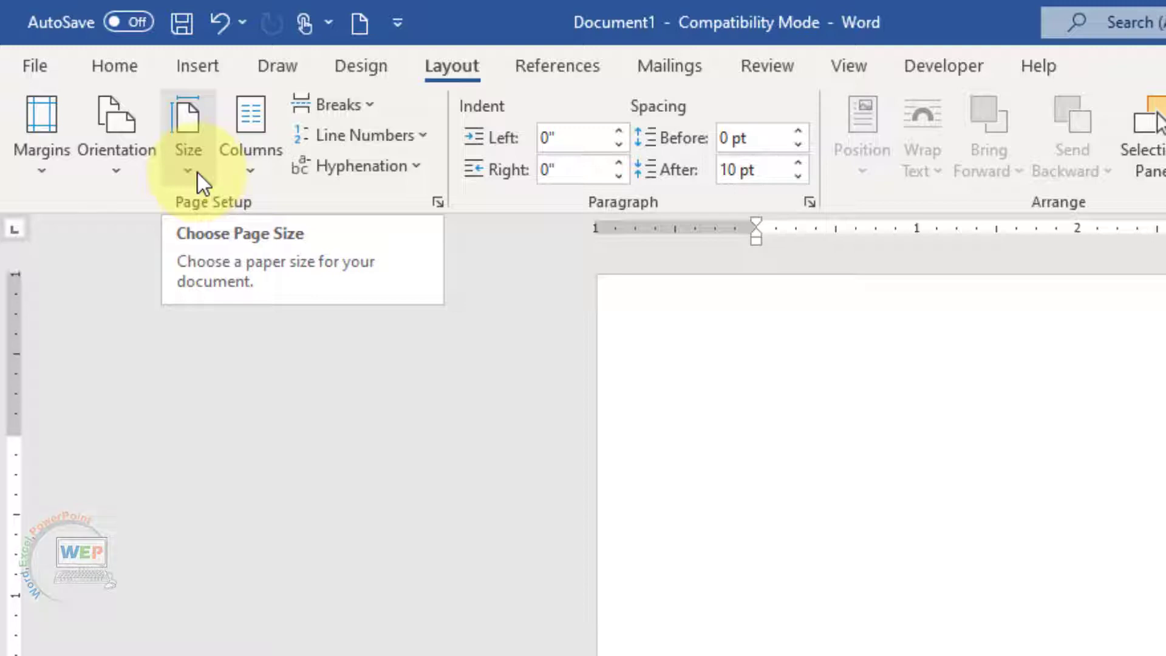
# - Choose A4 from the paper size list
pyautogui.click(198, 173)
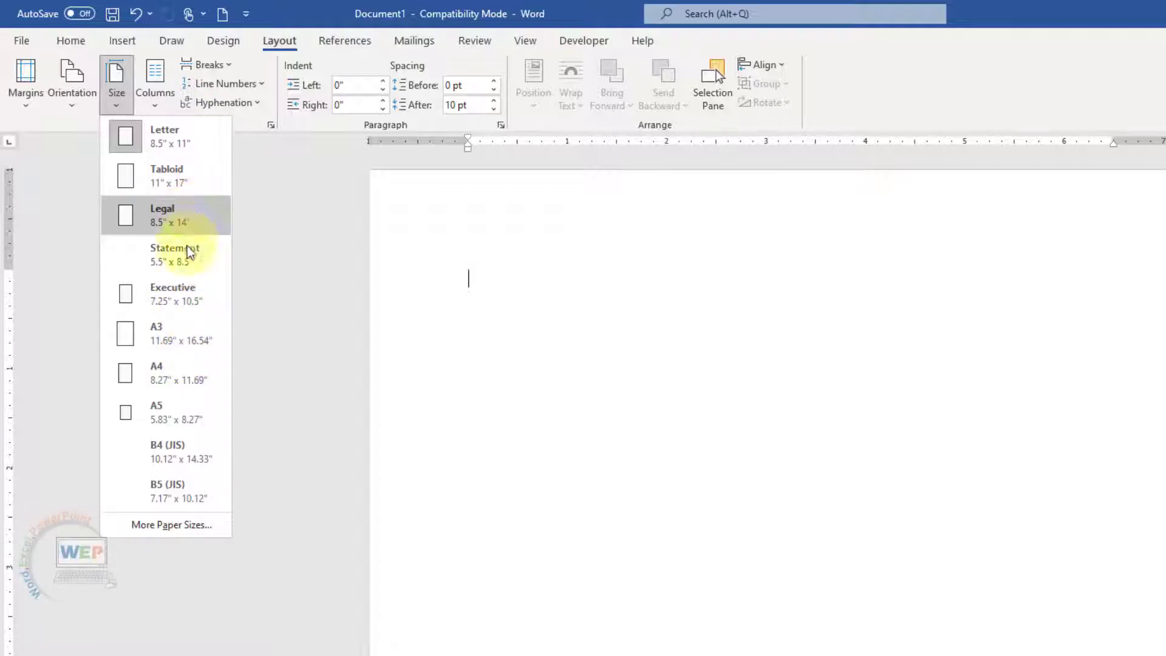
pyautogui.click(184, 385)
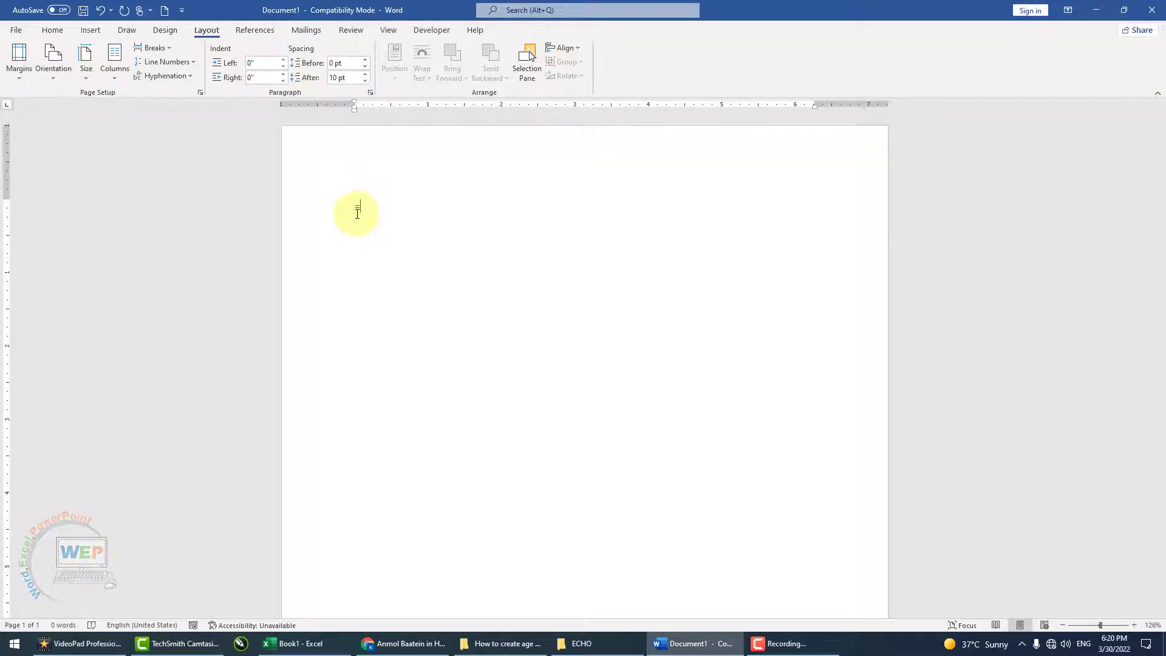
# - Generate two batches of =rand() sample paragraphs (478 words) and select all the text
pyautogui.write('rand')
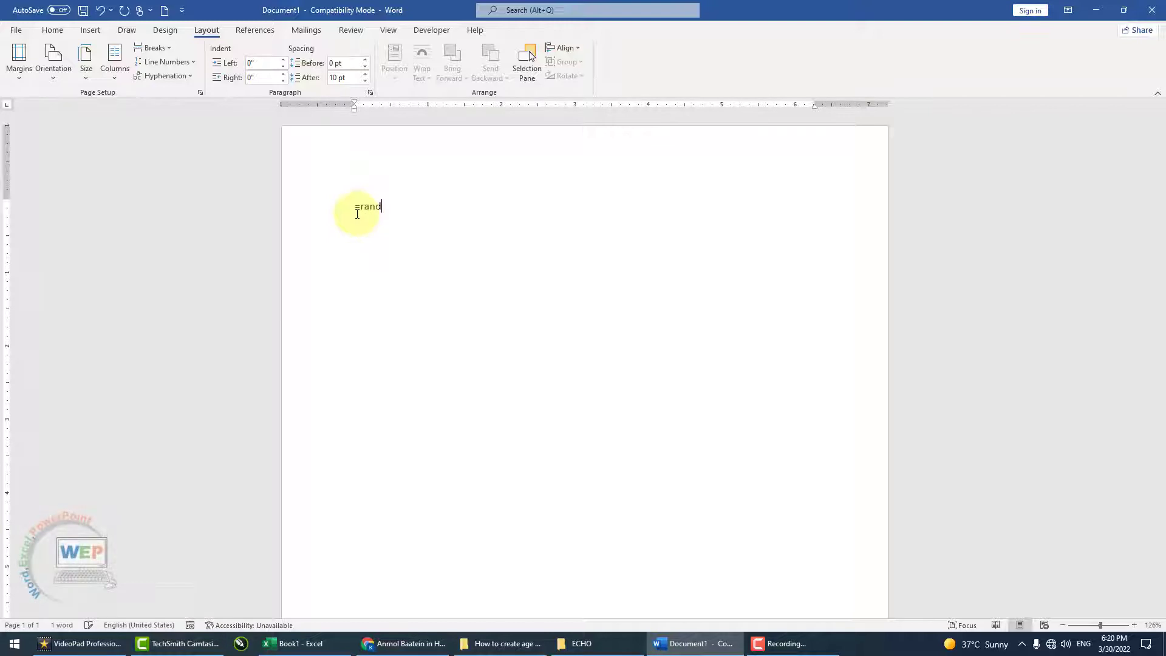
pyautogui.write('(')
pyautogui.press('Return')
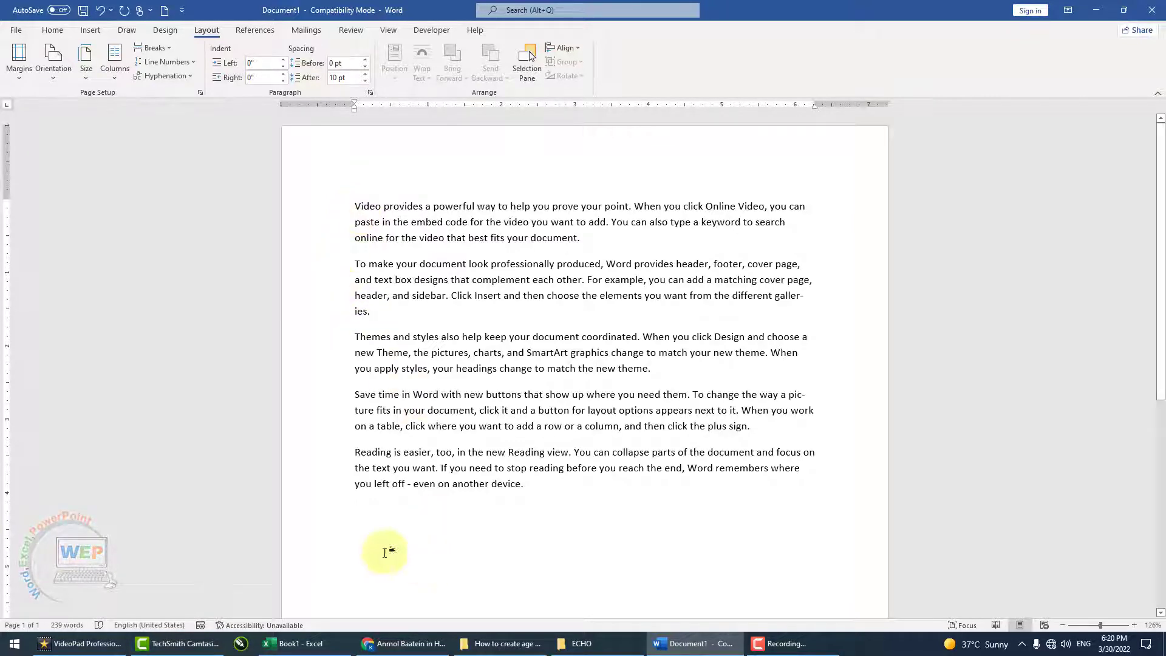
pyautogui.write('=rand(')
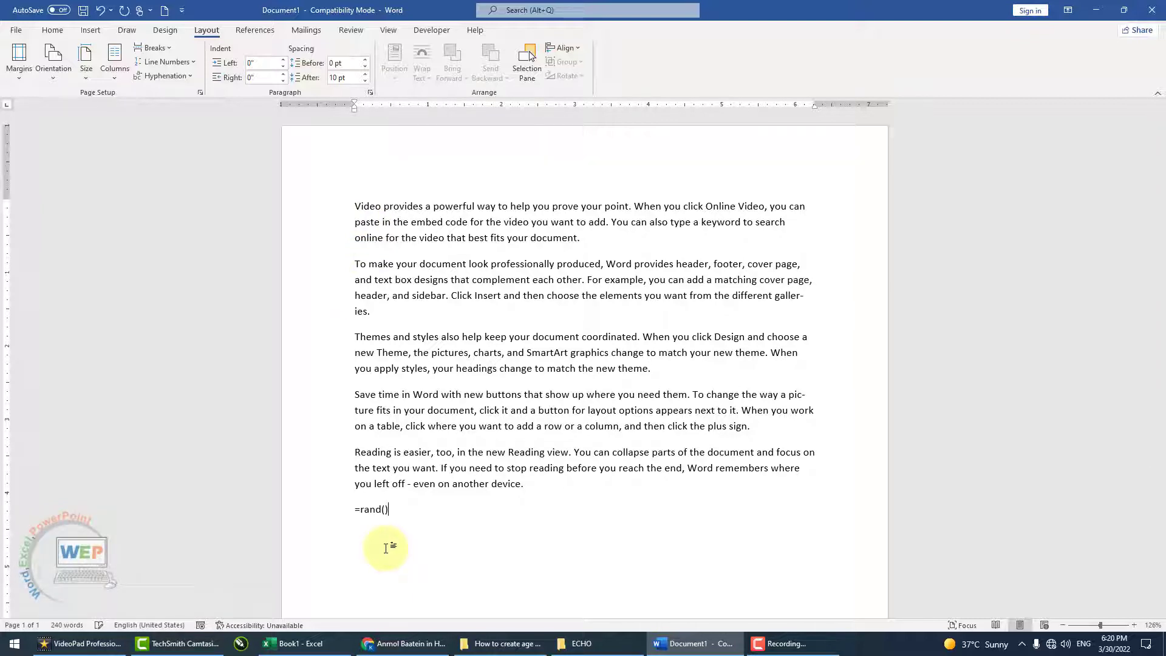
pyautogui.press('Return')
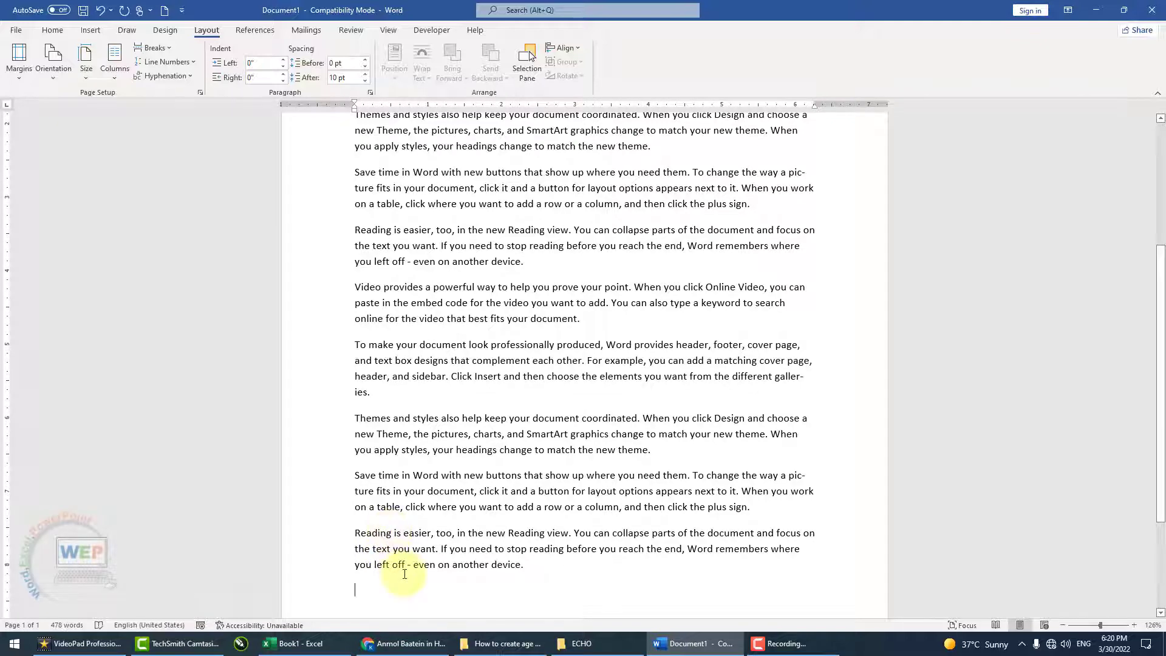
pyautogui.scroll(3, 401, 574)
pyautogui.scroll(2, 357, 313)
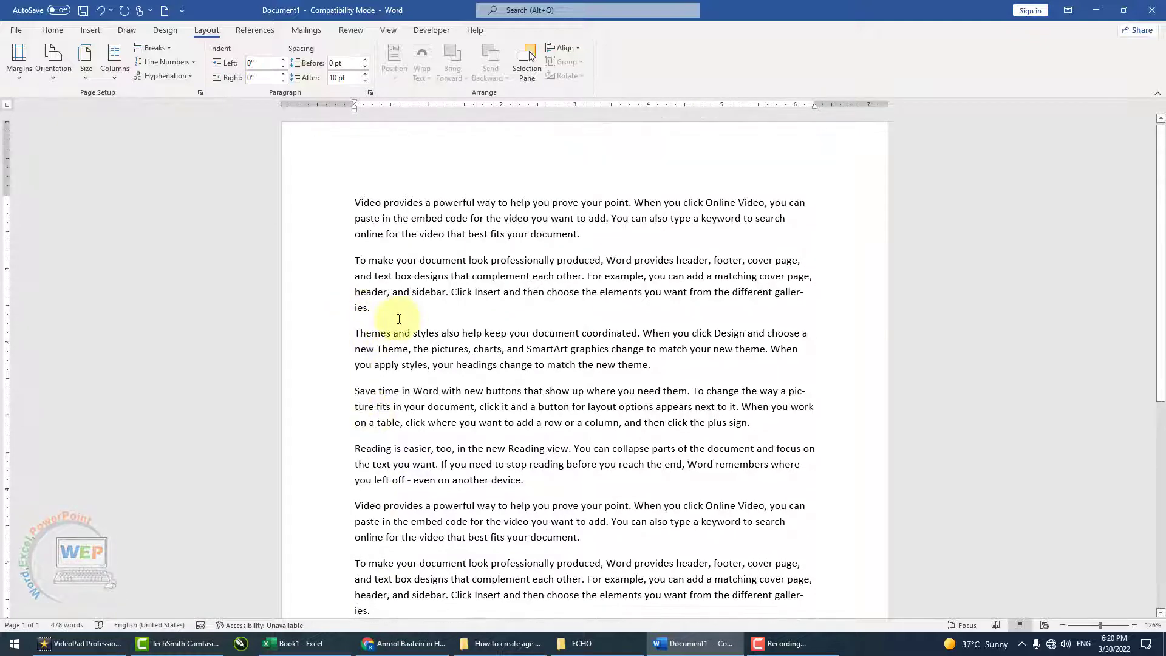
pyautogui.hotkey('ctrl', 'a')
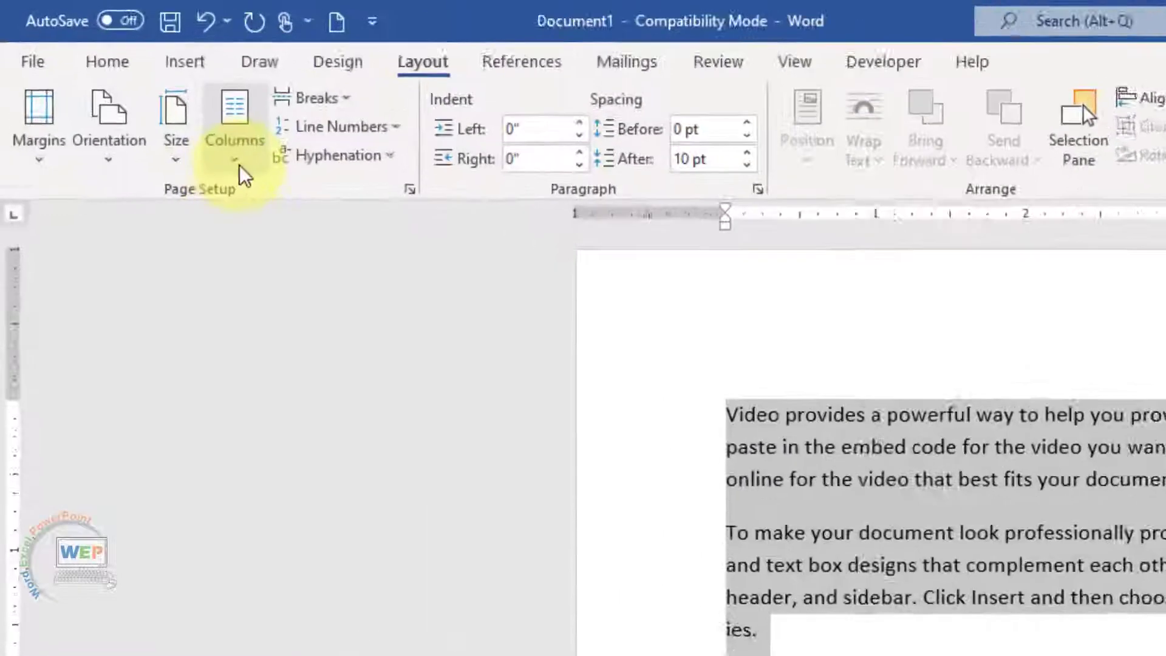
pyautogui.click(240, 166)
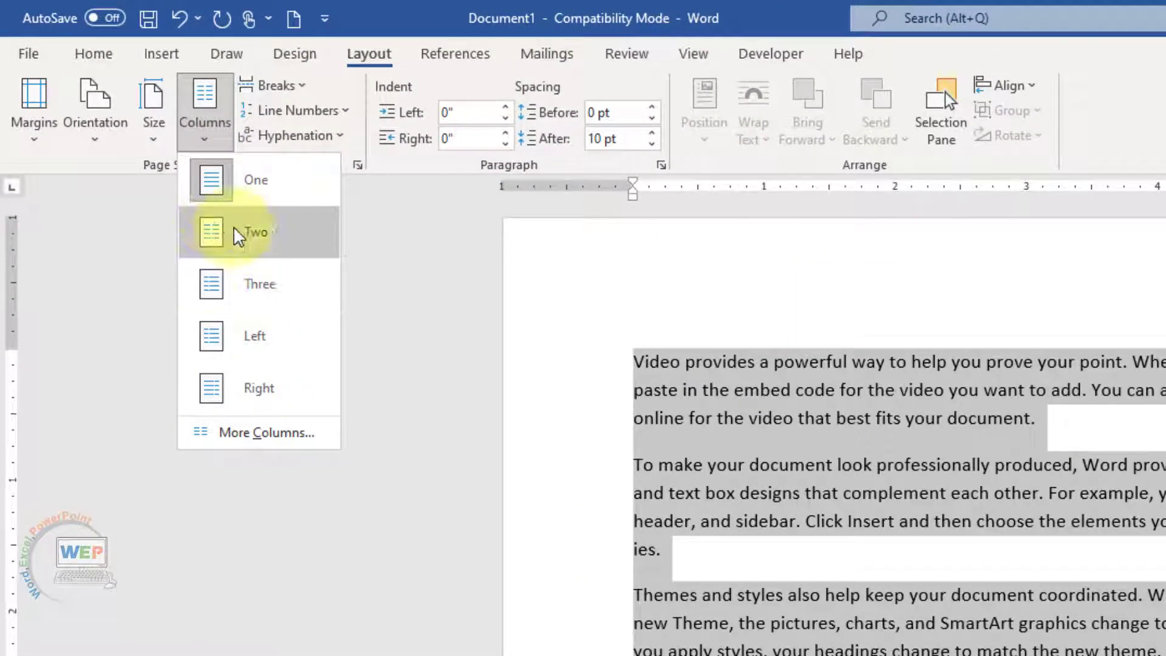
pyautogui.click(234, 228)
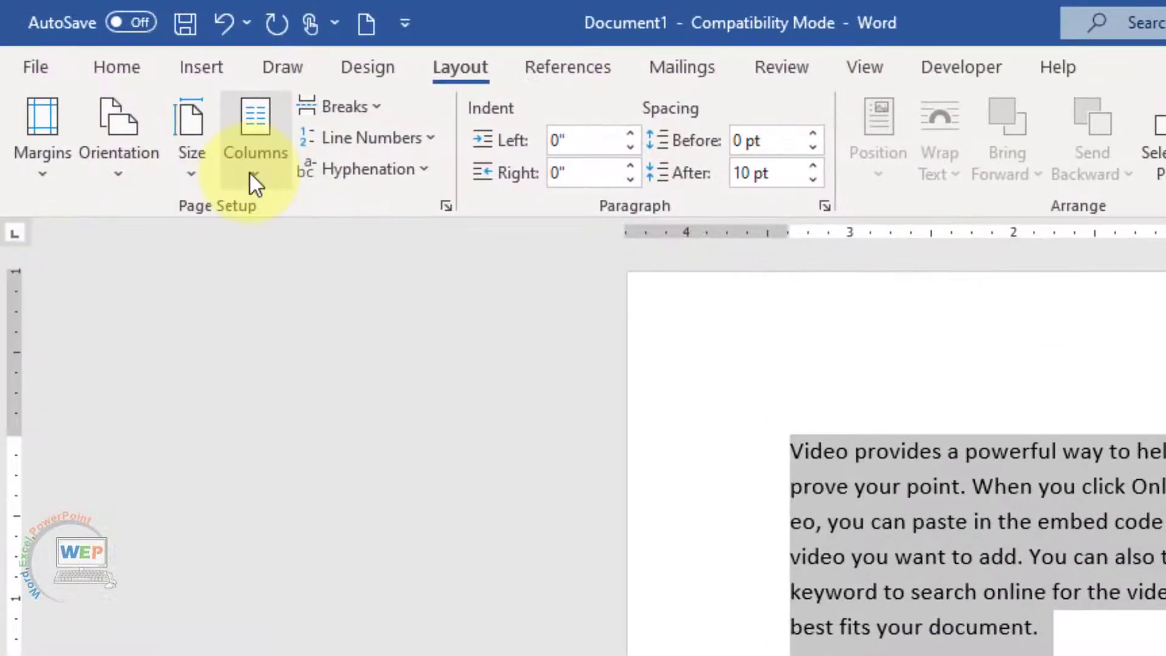
pyautogui.click(115, 67)
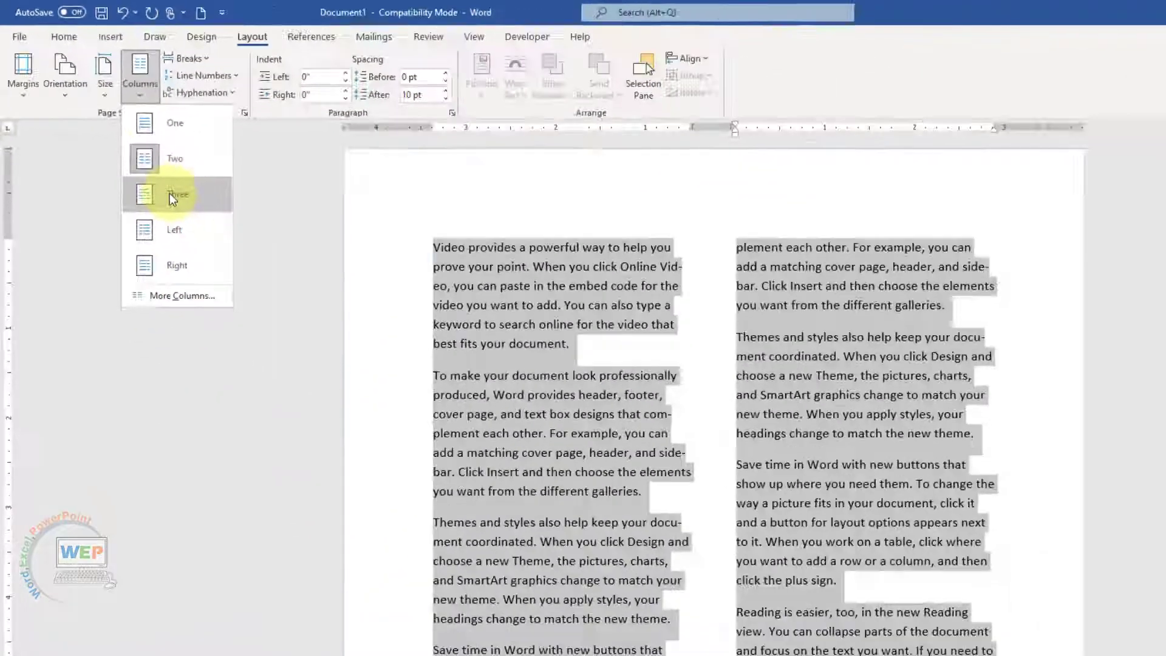
pyautogui.click(273, 338)
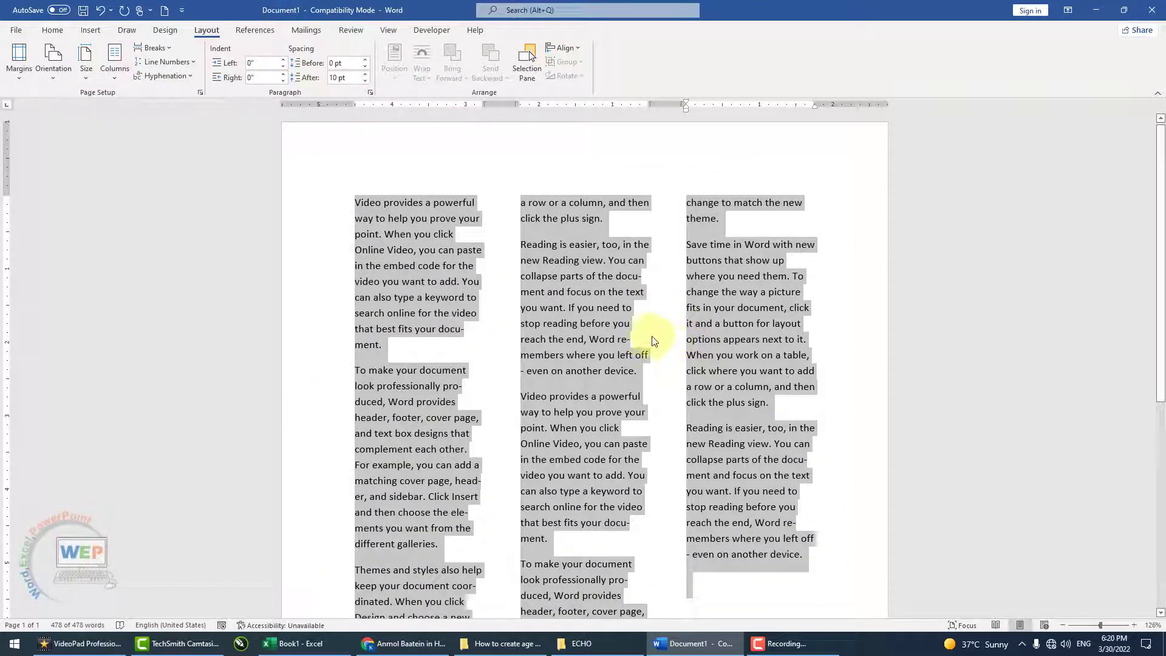
pyautogui.click(119, 82)
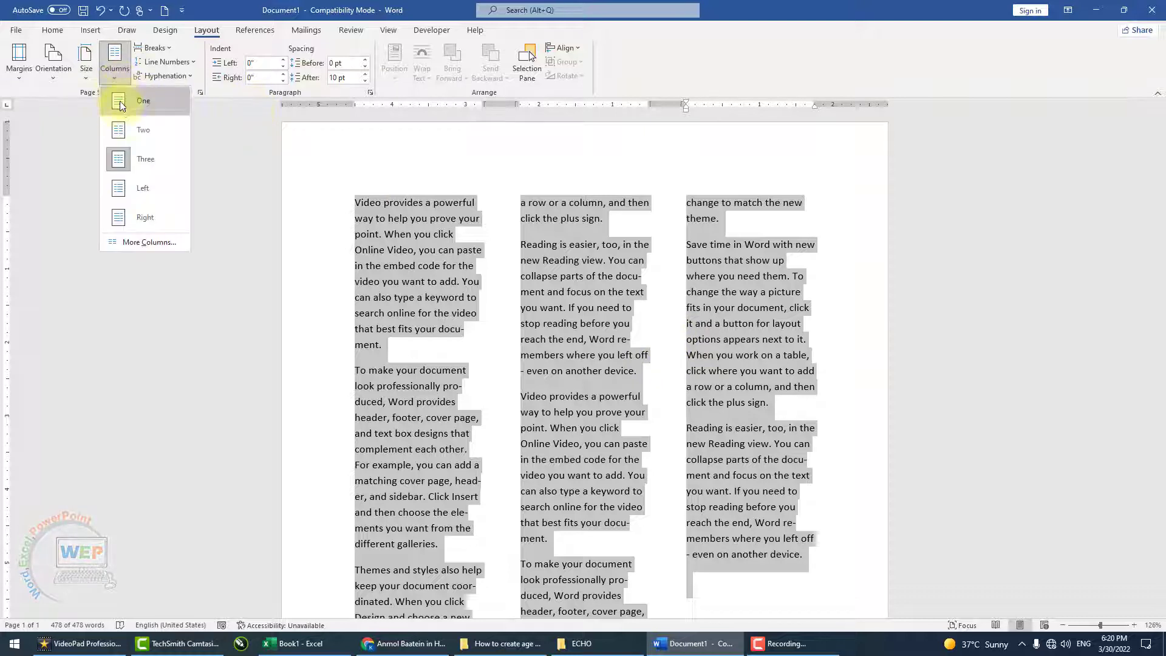
pyautogui.click(121, 107)
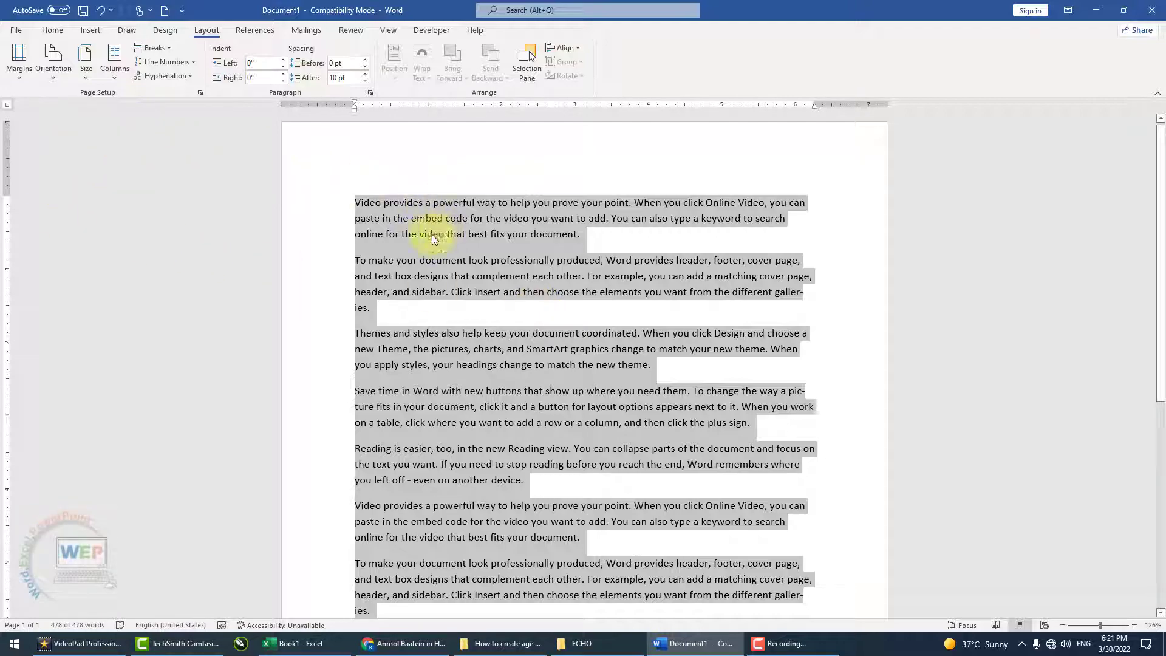
# - Insert a page break after the second Themes paragraph so the following text moves to page 2
pyautogui.click(288, 144)
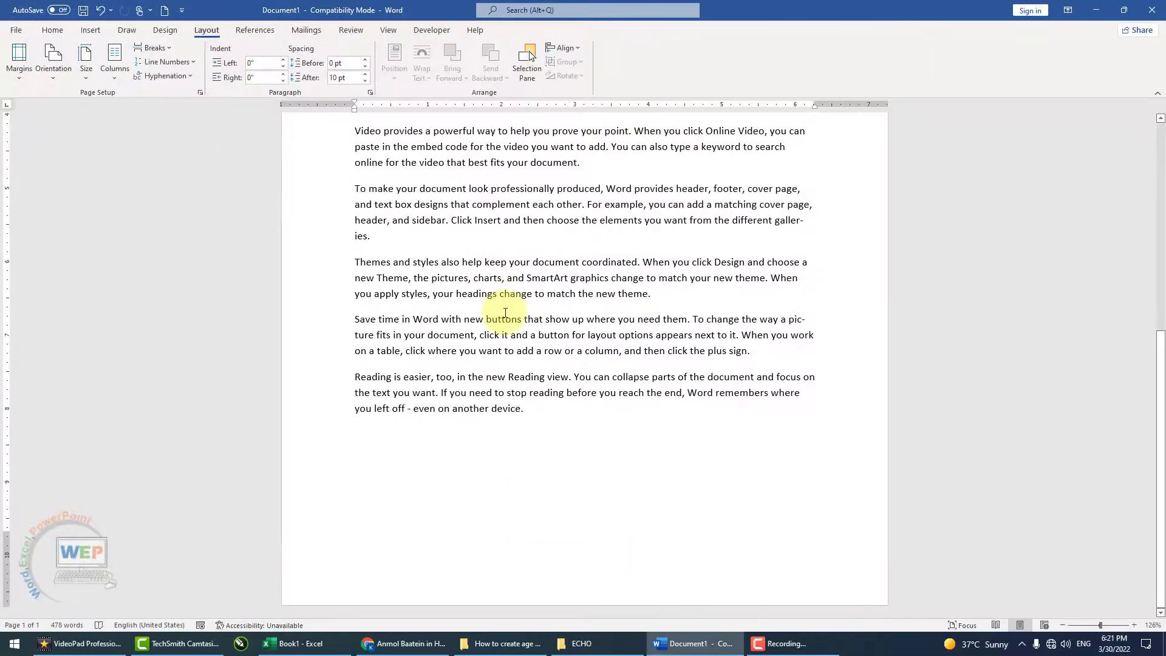
pyautogui.scroll(-3, 505, 312)
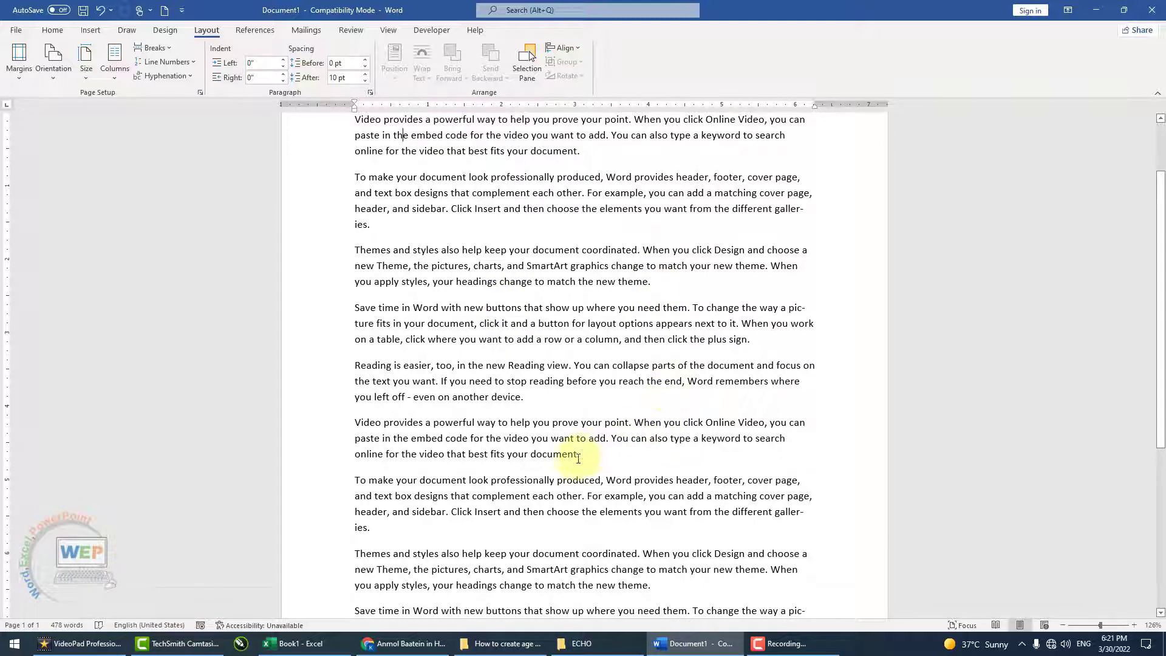
pyautogui.scroll(-3, 553, 476)
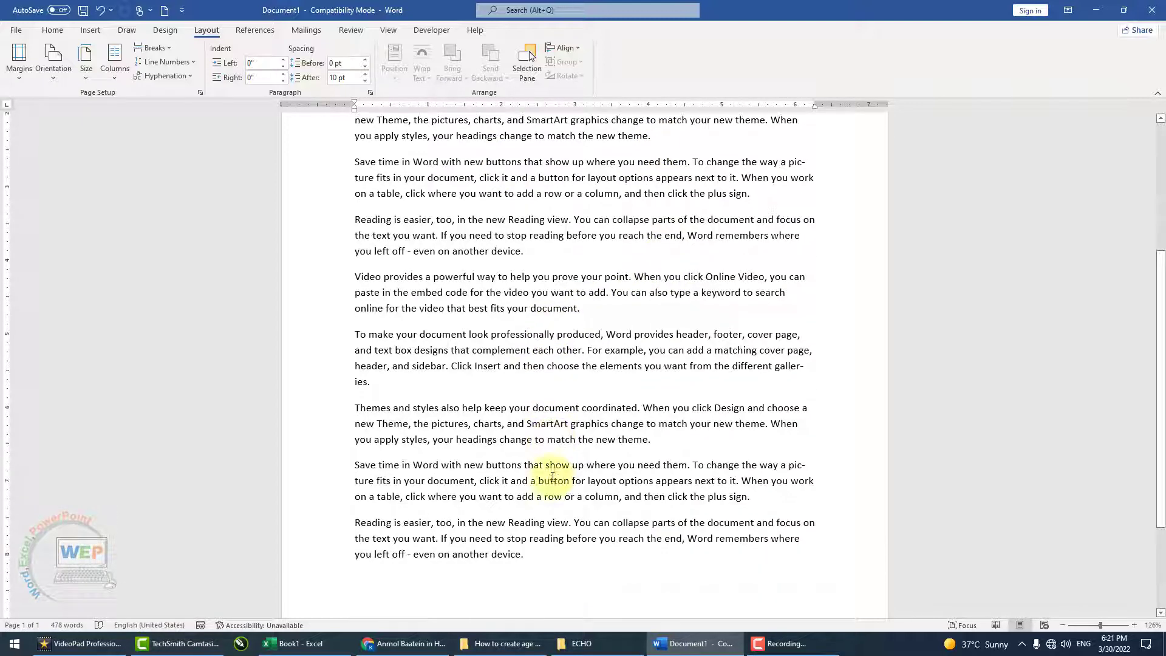
pyautogui.click(660, 441)
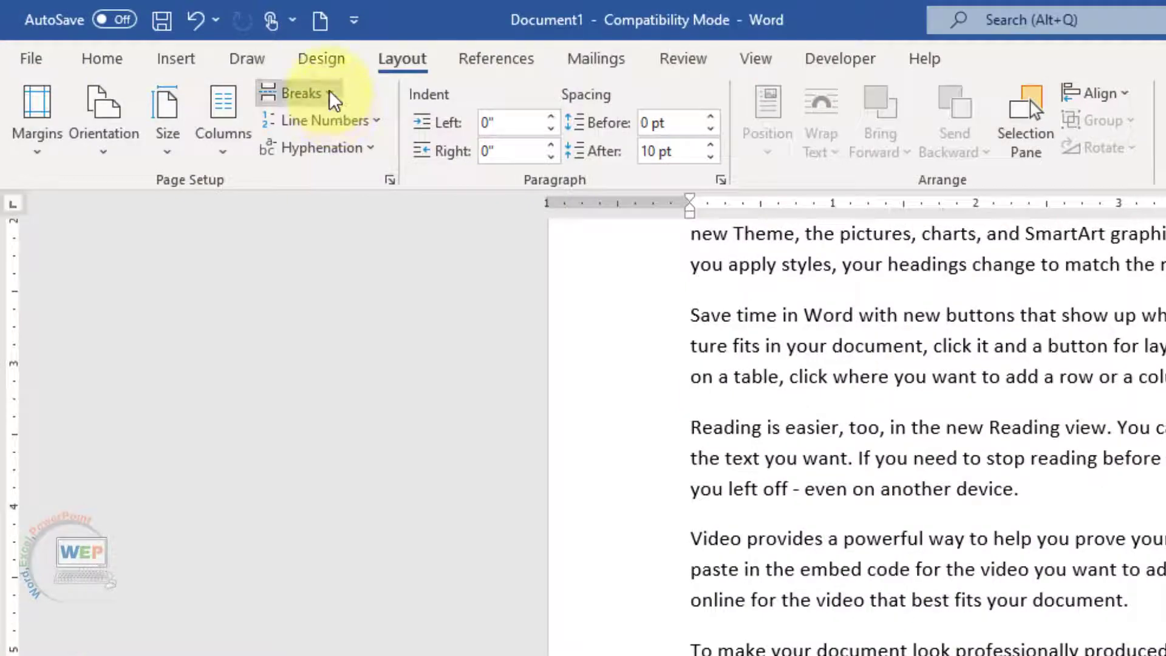
pyautogui.click(333, 99)
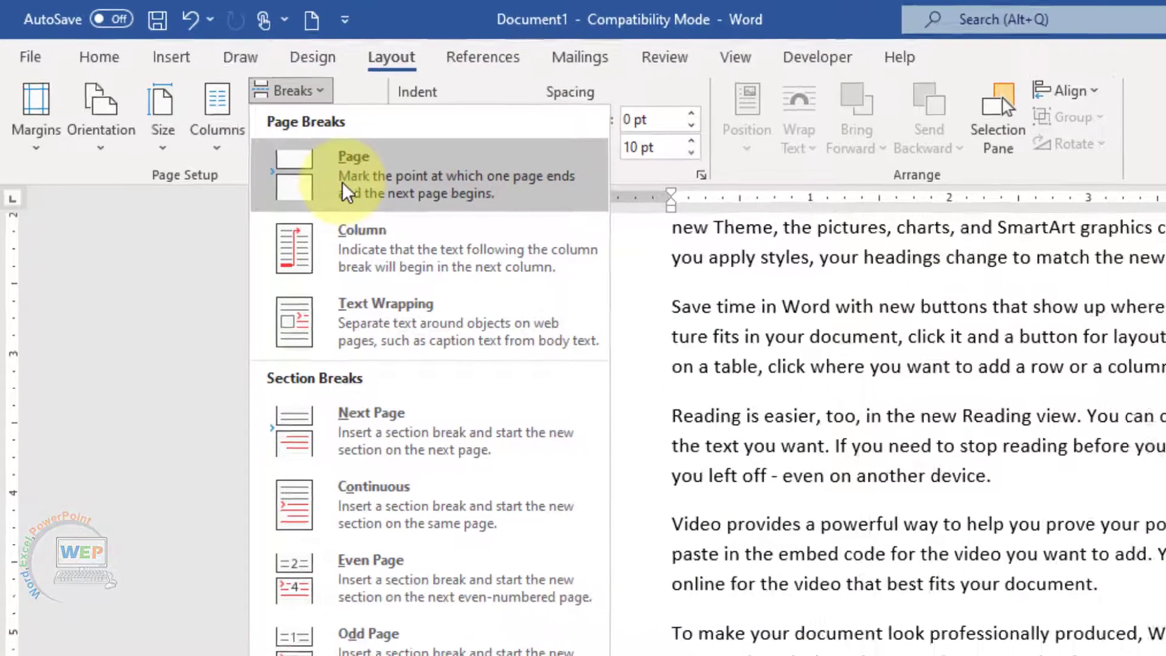
pyautogui.click(349, 190)
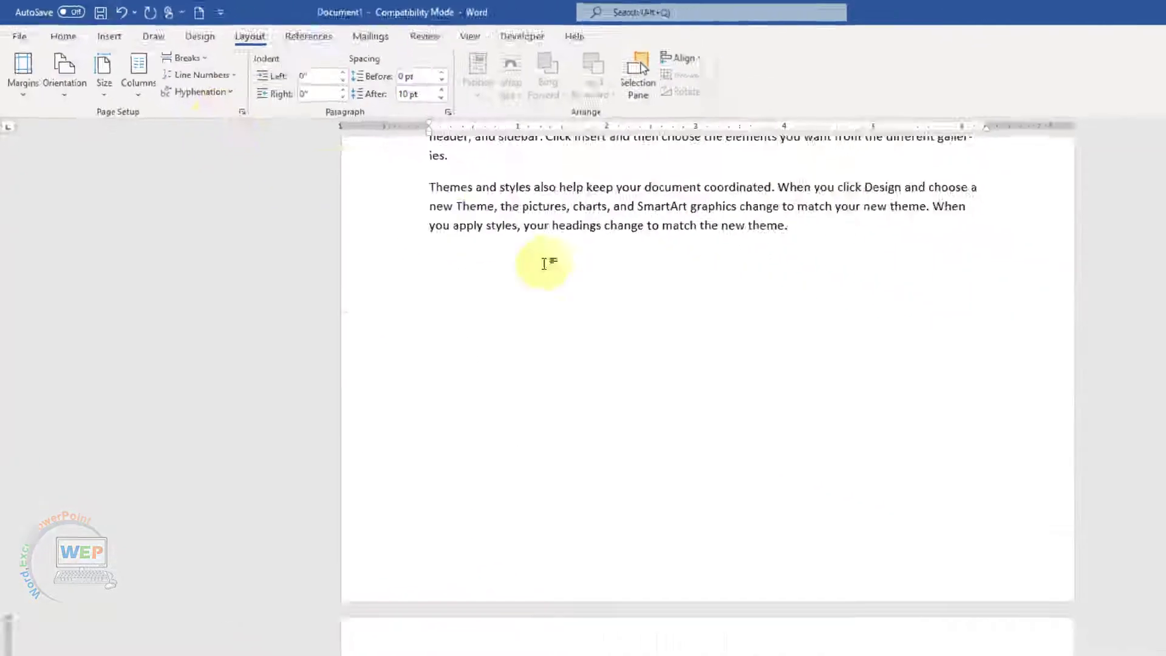
# - Return to the top and place the insertion point before the first paragraph
pyautogui.scroll(-1, 467, 266)
pyautogui.scroll(-3, 467, 266)
pyautogui.scroll(-2, 467, 266)
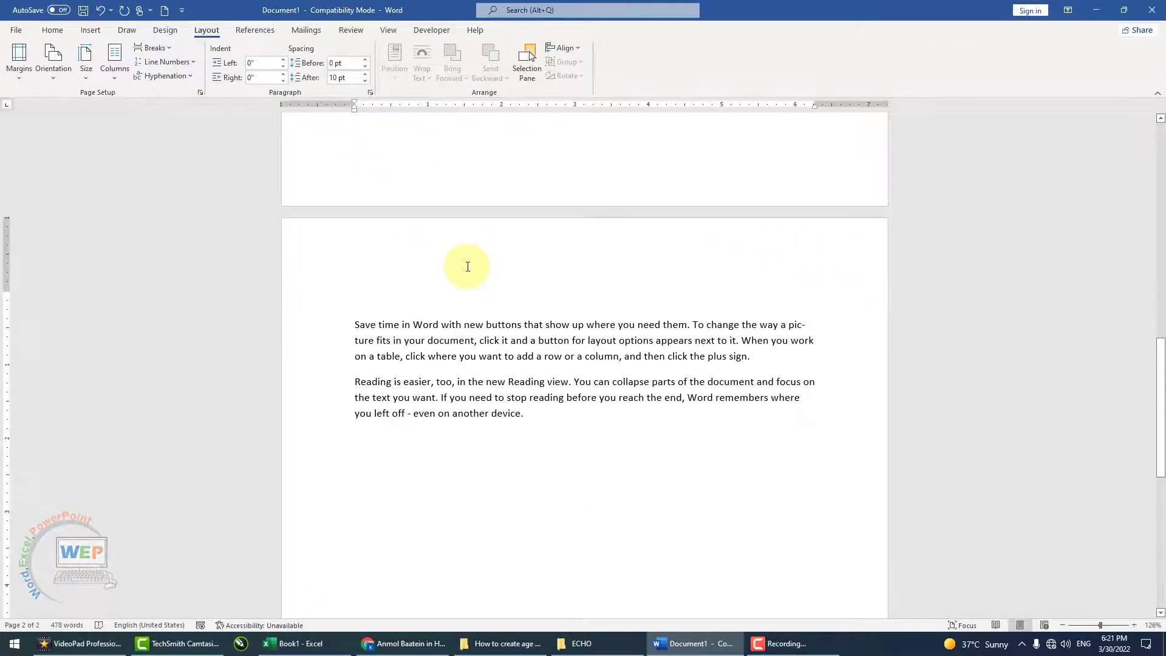
pyautogui.scroll(1, 467, 266)
pyautogui.scroll(1, 468, 267)
pyautogui.scroll(3, 468, 266)
pyautogui.scroll(1, 468, 267)
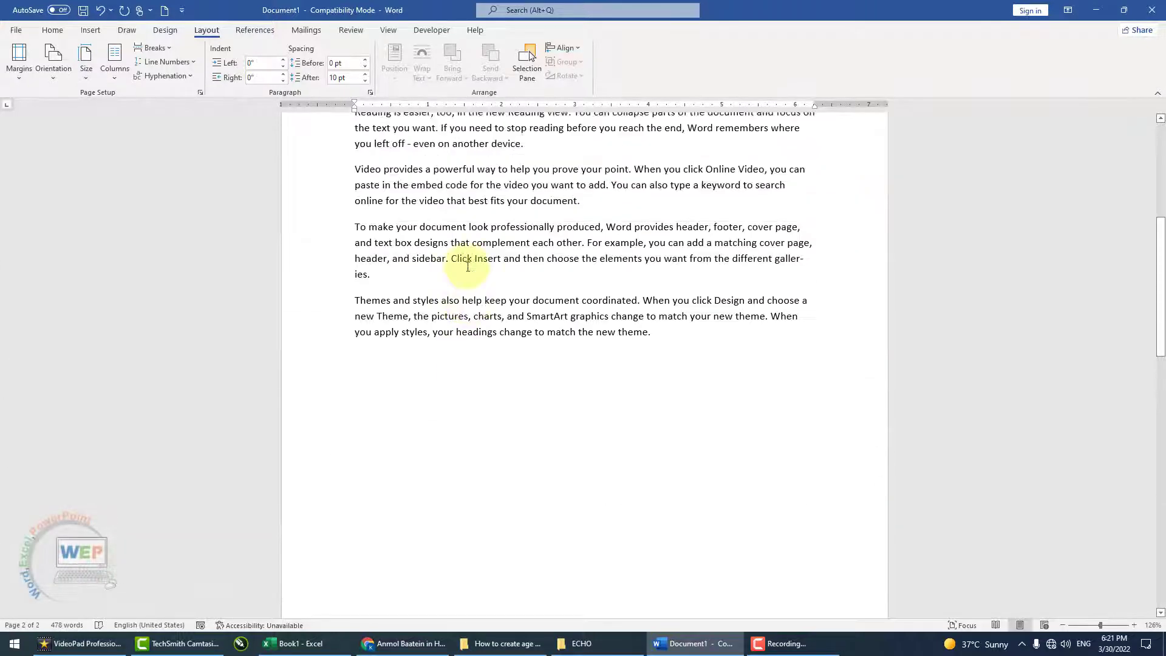
pyautogui.scroll(3, 468, 266)
pyautogui.scroll(5, 467, 267)
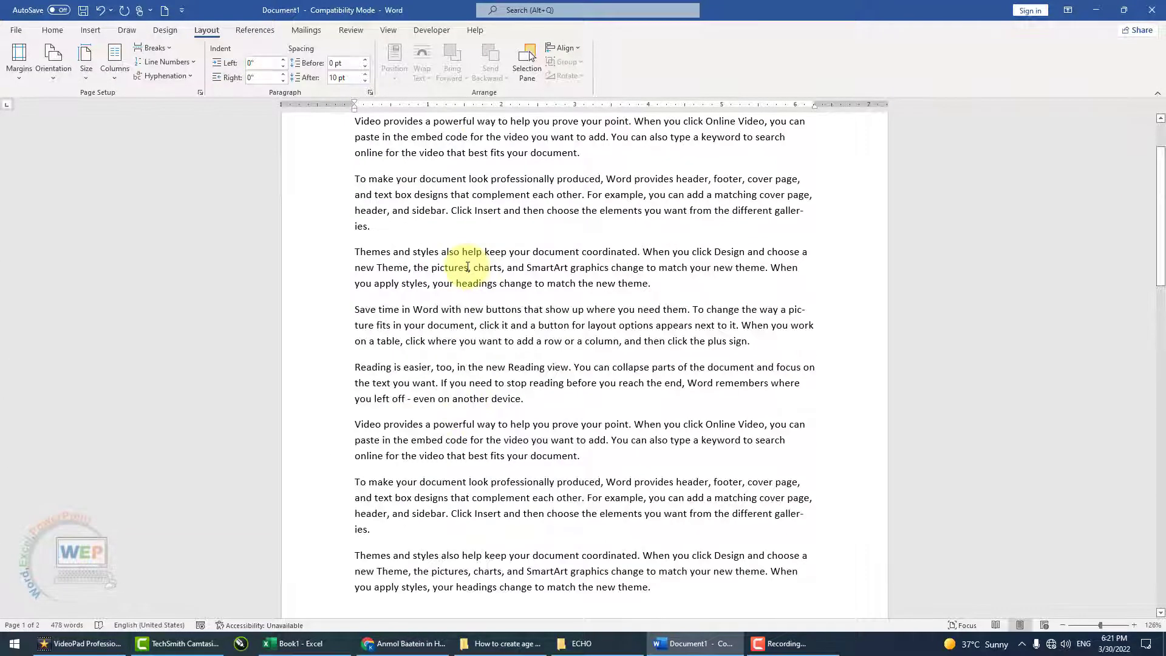
pyautogui.scroll(1, 467, 267)
pyautogui.click(355, 206)
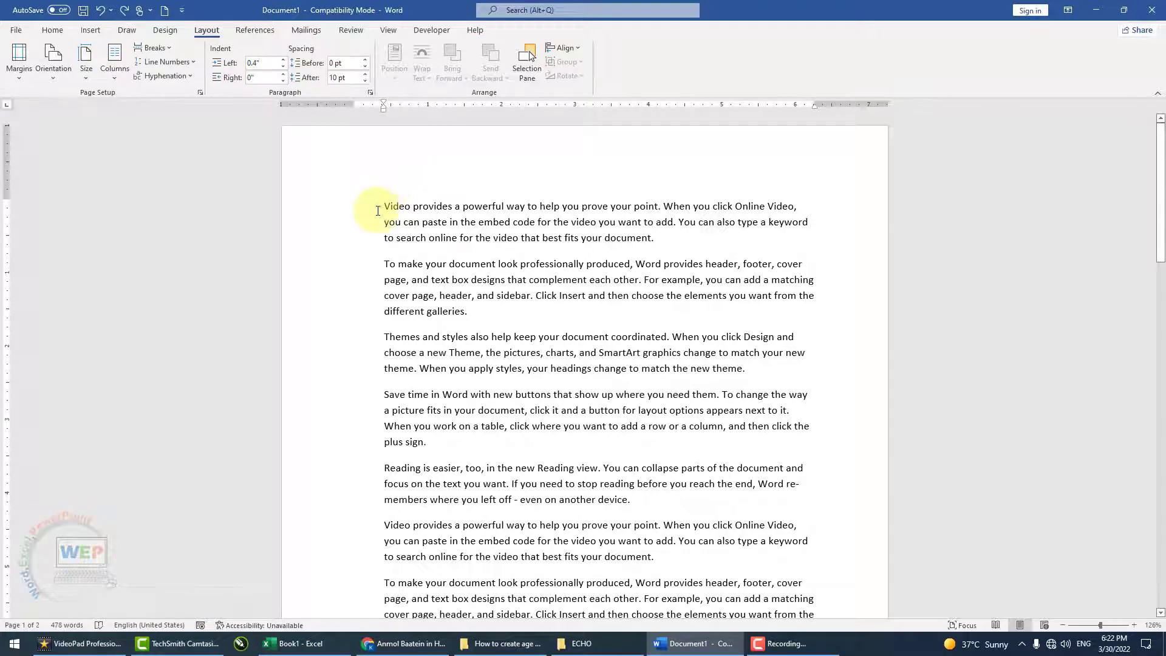
# - Select the paragraphs from 'Video provides' onward and adjust their left indent, ending at 0.6"
pyautogui.moveTo(381, 206); pyautogui.dragTo(570, 512)
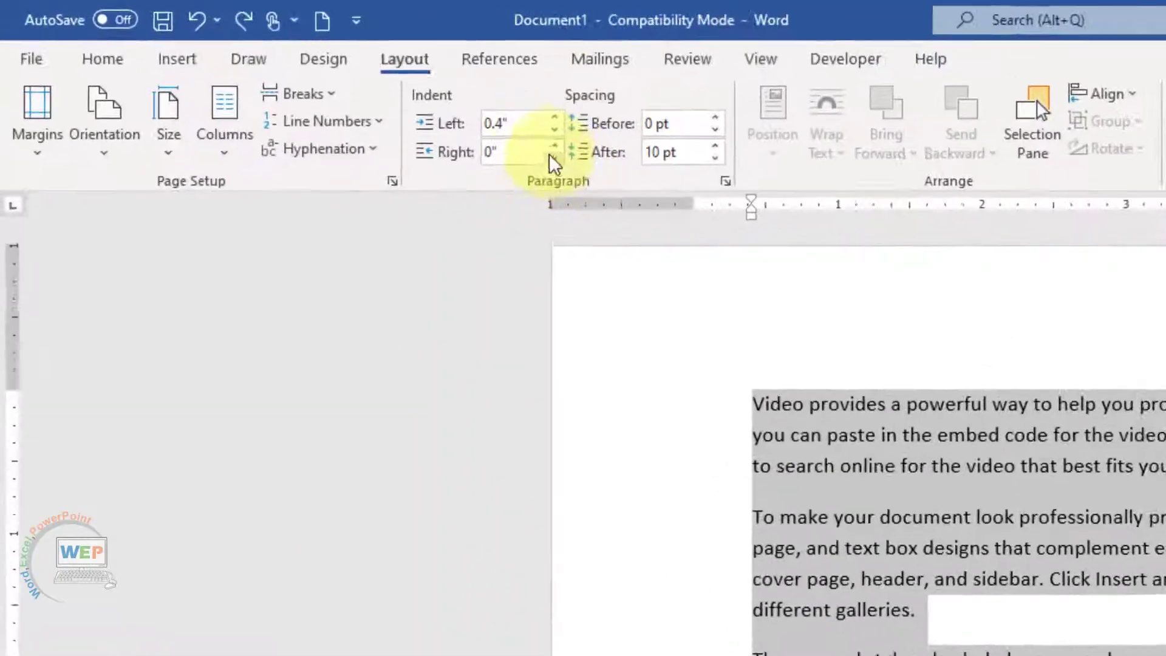
pyautogui.click(617, 130)
pyautogui.click(617, 130)
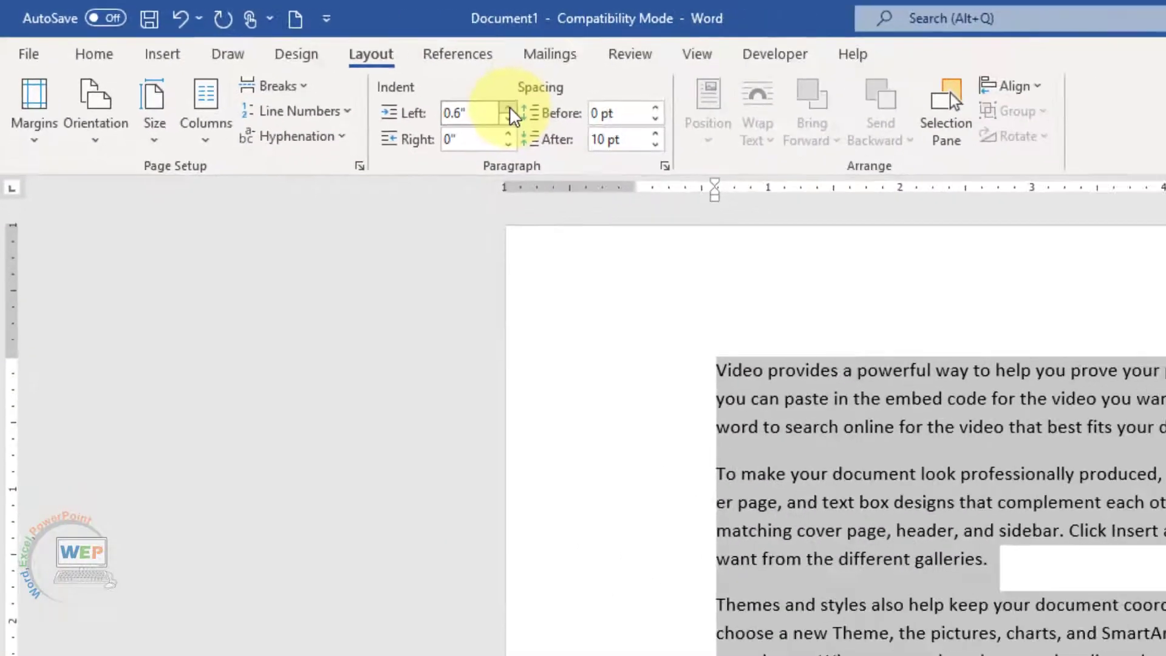
pyautogui.click(617, 130)
pyautogui.click(617, 130)
pyautogui.click(616, 130)
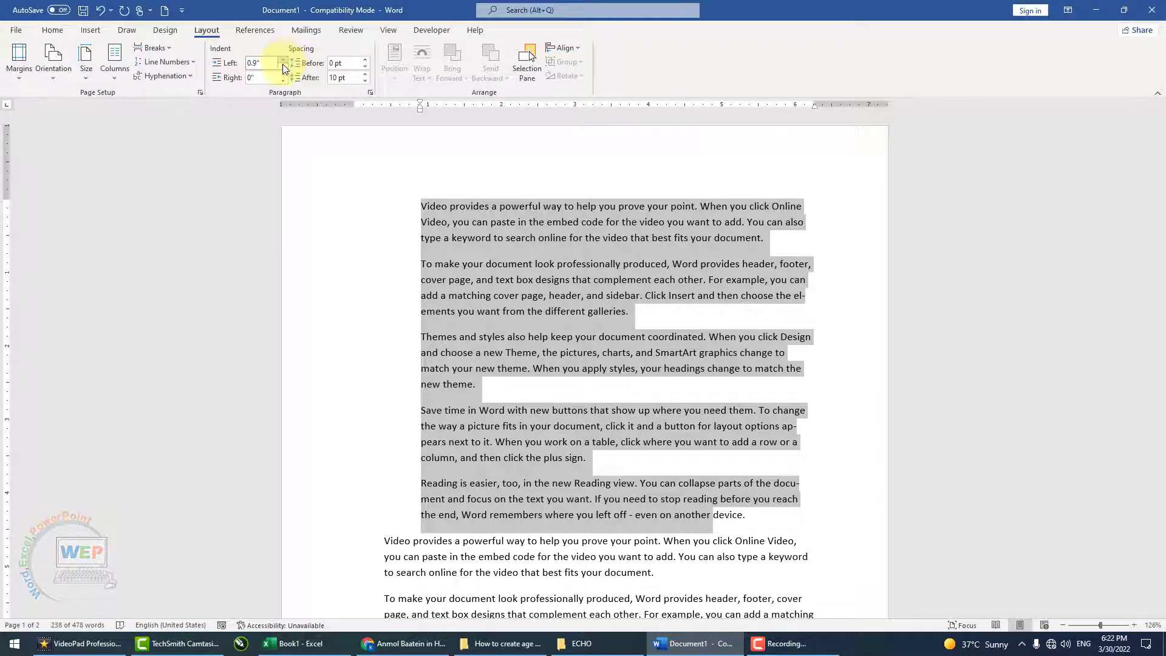
pyautogui.click(282, 64)
pyautogui.click(281, 64)
pyautogui.click(281, 65)
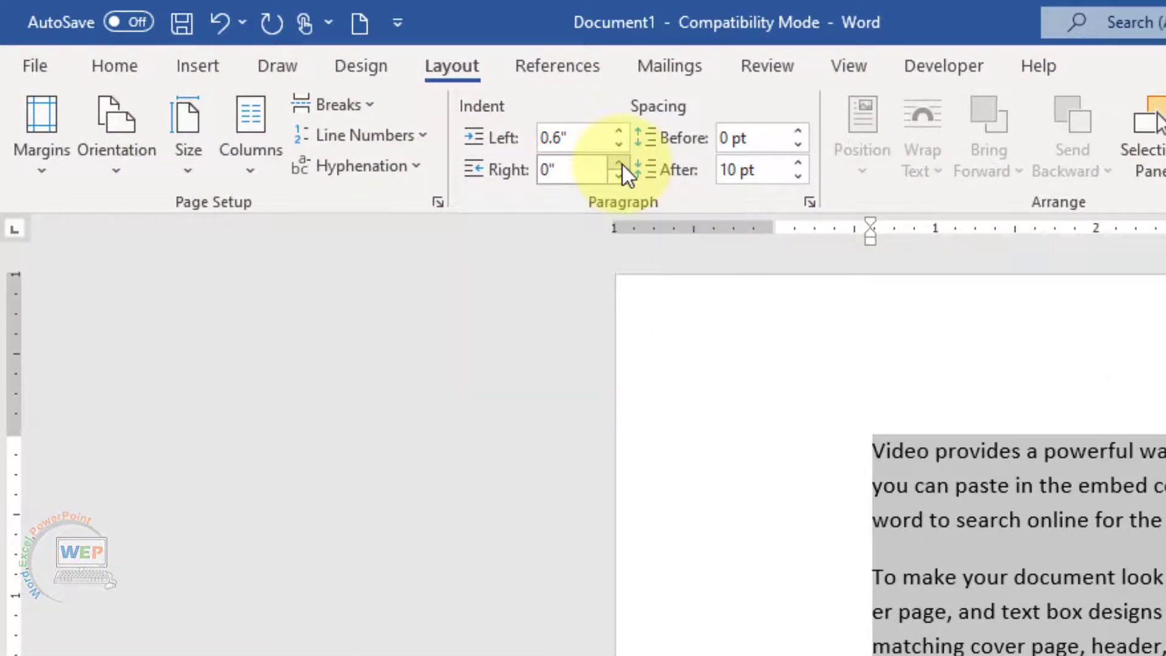
# - Try right indents up to 1.1" and down to 0.3", then restore full width
pyautogui.click(619, 163)
pyautogui.click(618, 164)
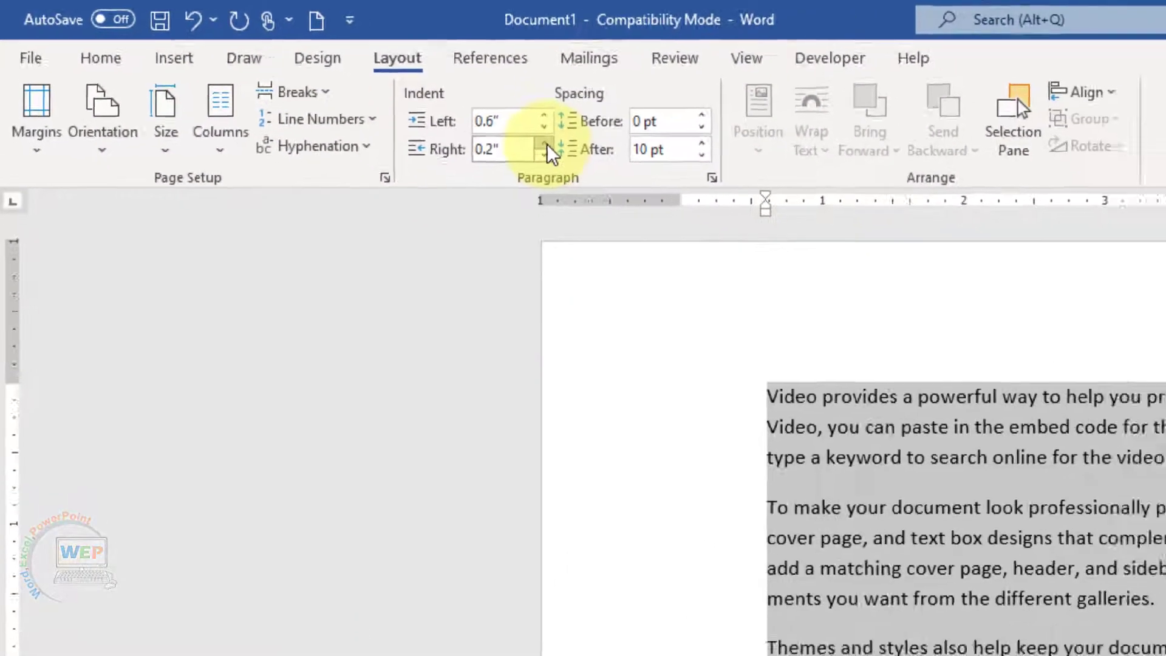
pyautogui.click(618, 164)
pyautogui.click(618, 164)
pyautogui.click(284, 75)
pyautogui.click(284, 75)
pyautogui.click(284, 75)
pyautogui.click(284, 75)
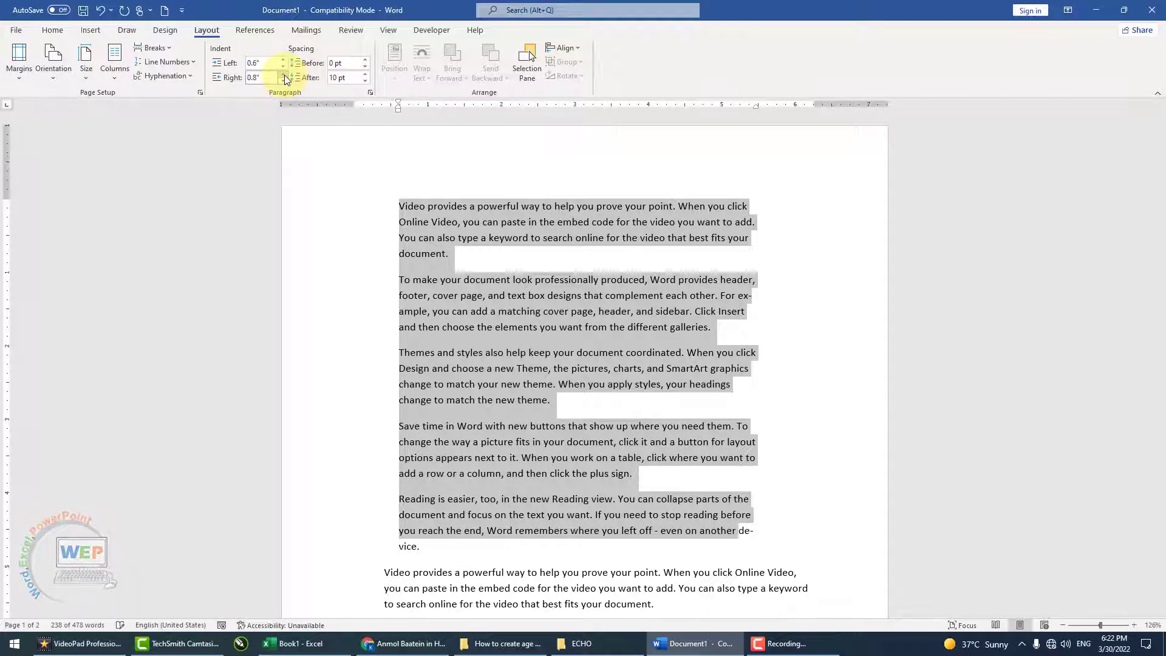
pyautogui.click(284, 75)
pyautogui.click(285, 75)
pyautogui.click(284, 75)
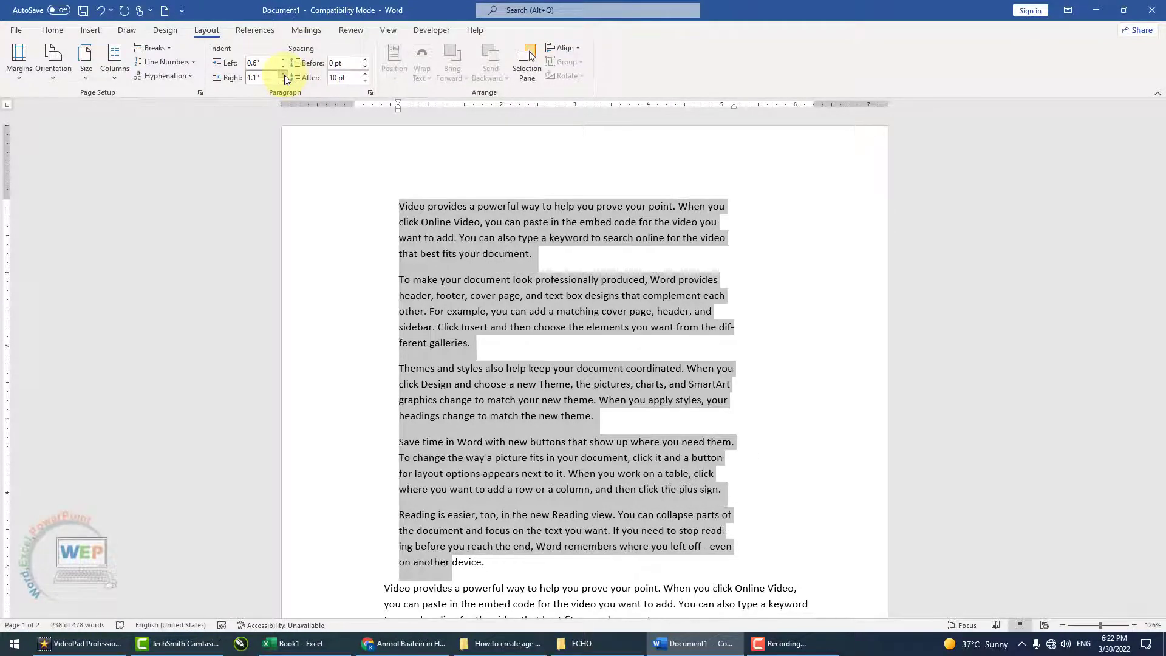
pyautogui.click(286, 79)
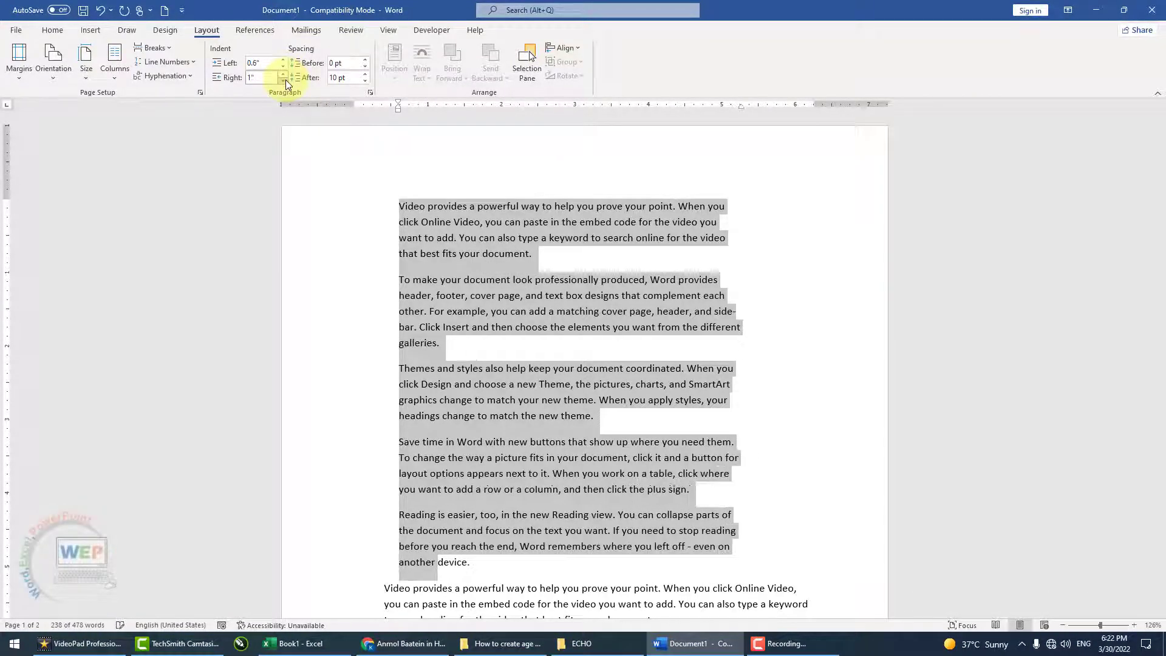
pyautogui.click(285, 79)
pyautogui.click(286, 79)
pyautogui.click(285, 79)
pyautogui.click(286, 79)
pyautogui.click(285, 79)
pyautogui.click(286, 79)
pyautogui.click(285, 79)
pyautogui.click(285, 79)
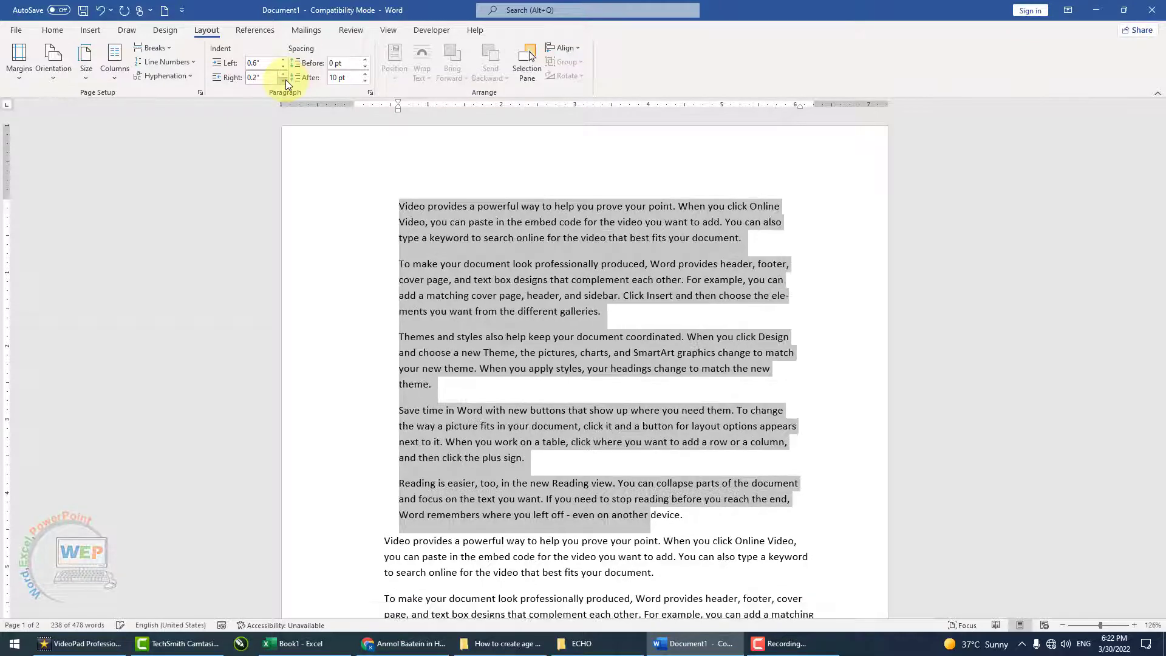
pyautogui.click(325, 143)
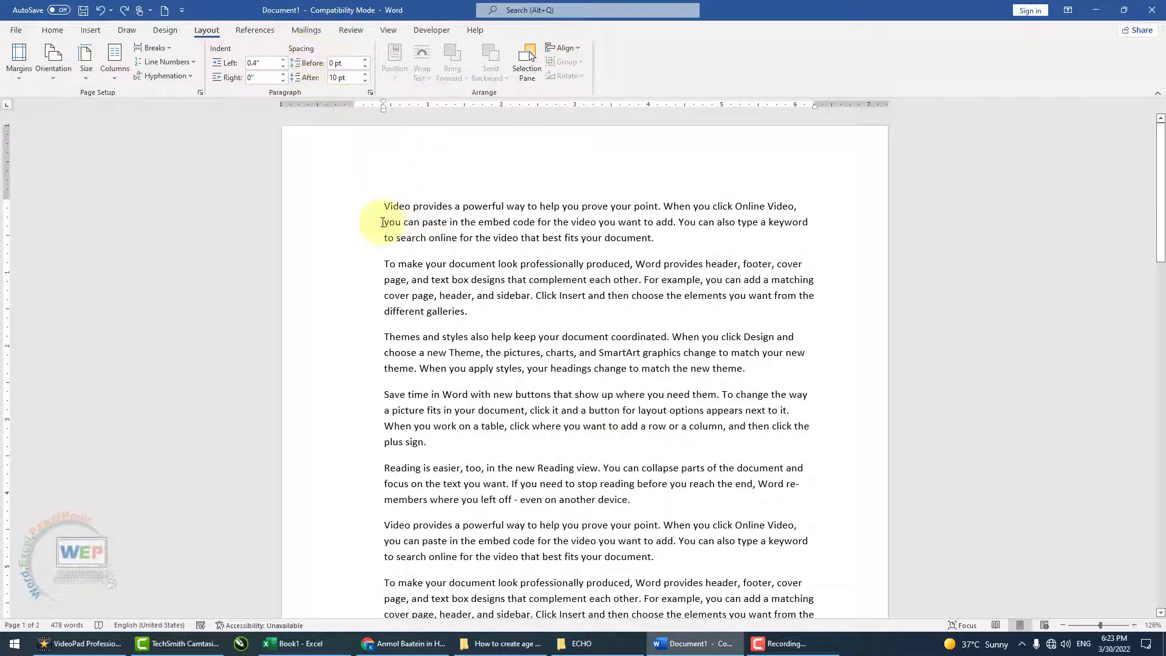
# - Select the paragraphs and vary the space before them, settling at 12 pt
pyautogui.moveTo(368, 182); pyautogui.dragTo(585, 406)
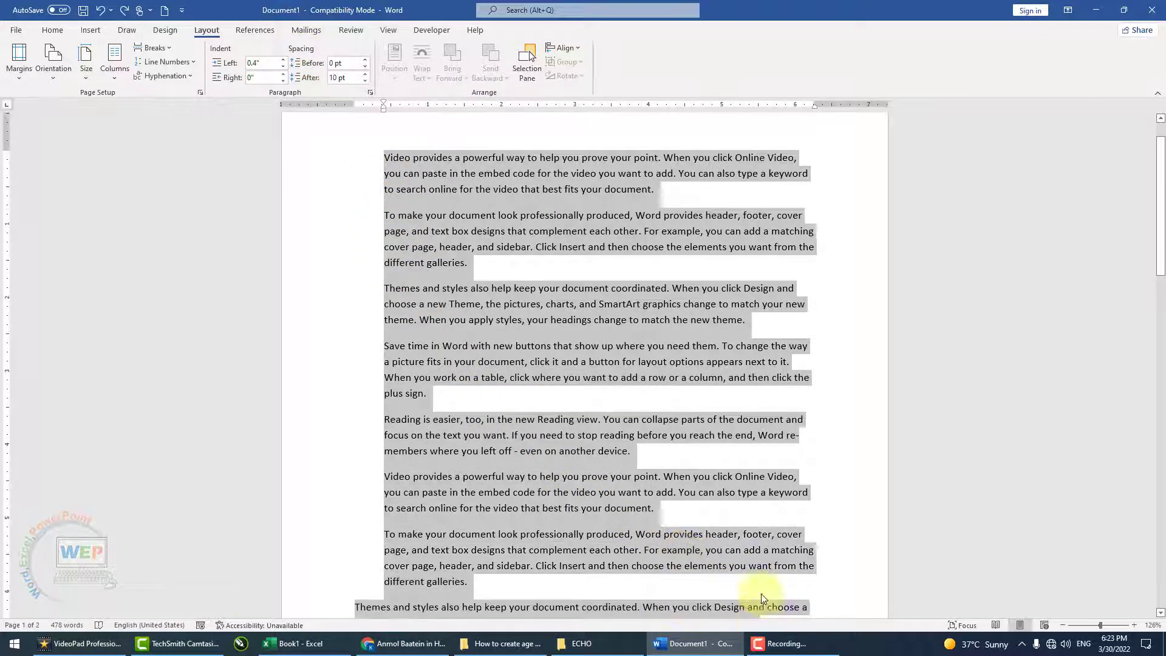
pyautogui.scroll(1, 536, 421)
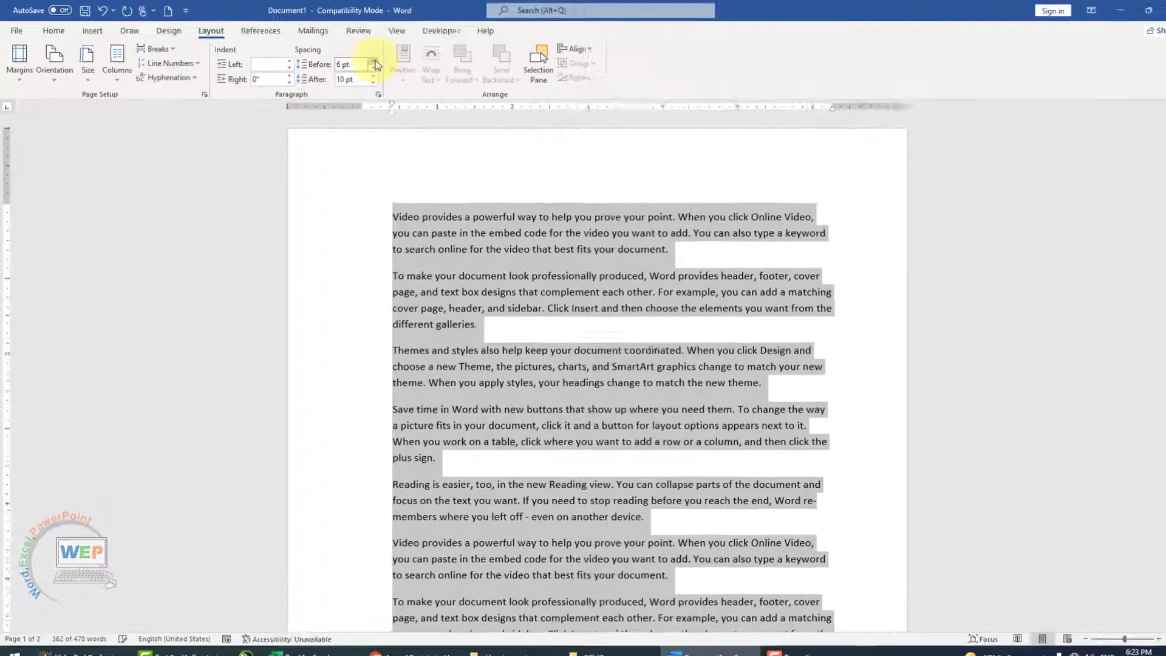
pyautogui.click(367, 58)
pyautogui.click(367, 58)
pyautogui.click(367, 58)
pyautogui.click(367, 58)
pyautogui.click(366, 58)
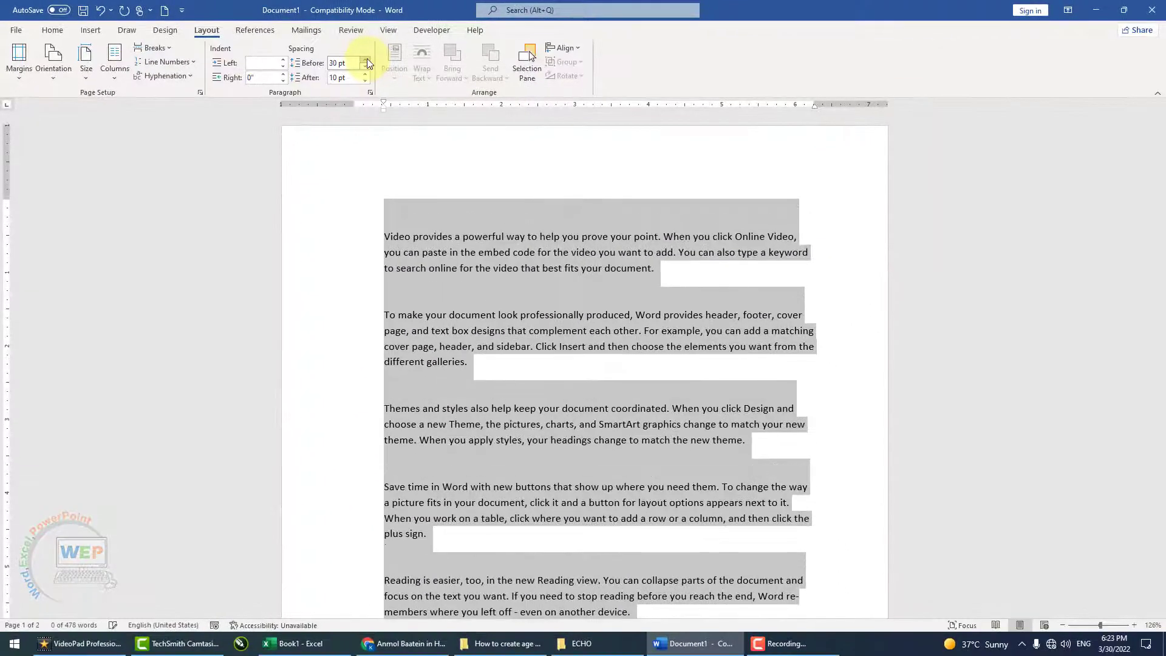
pyautogui.click(367, 59)
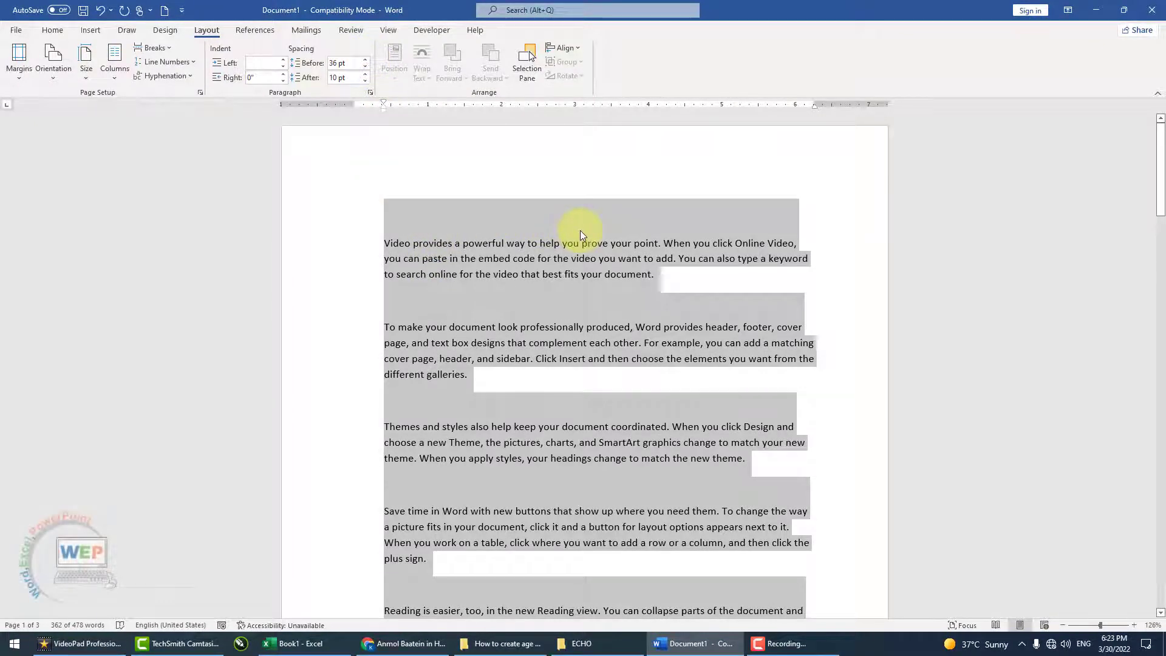
pyautogui.click(367, 67)
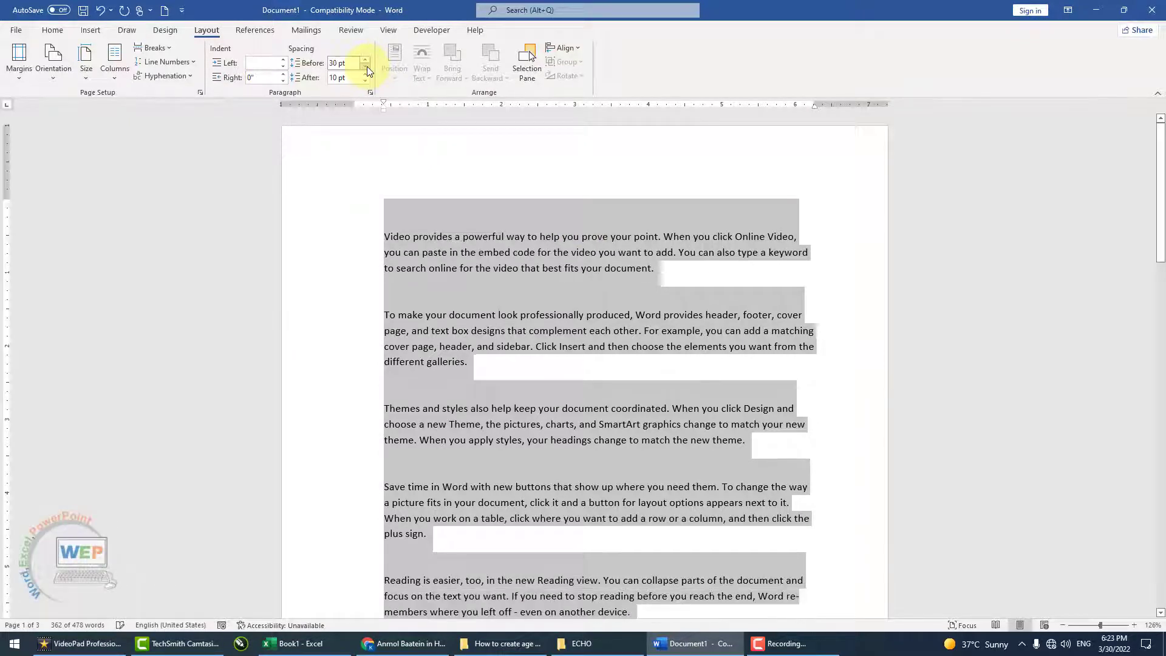
pyautogui.click(366, 67)
pyautogui.click(366, 67)
pyautogui.click(366, 67)
pyautogui.click(366, 67)
pyautogui.click(366, 67)
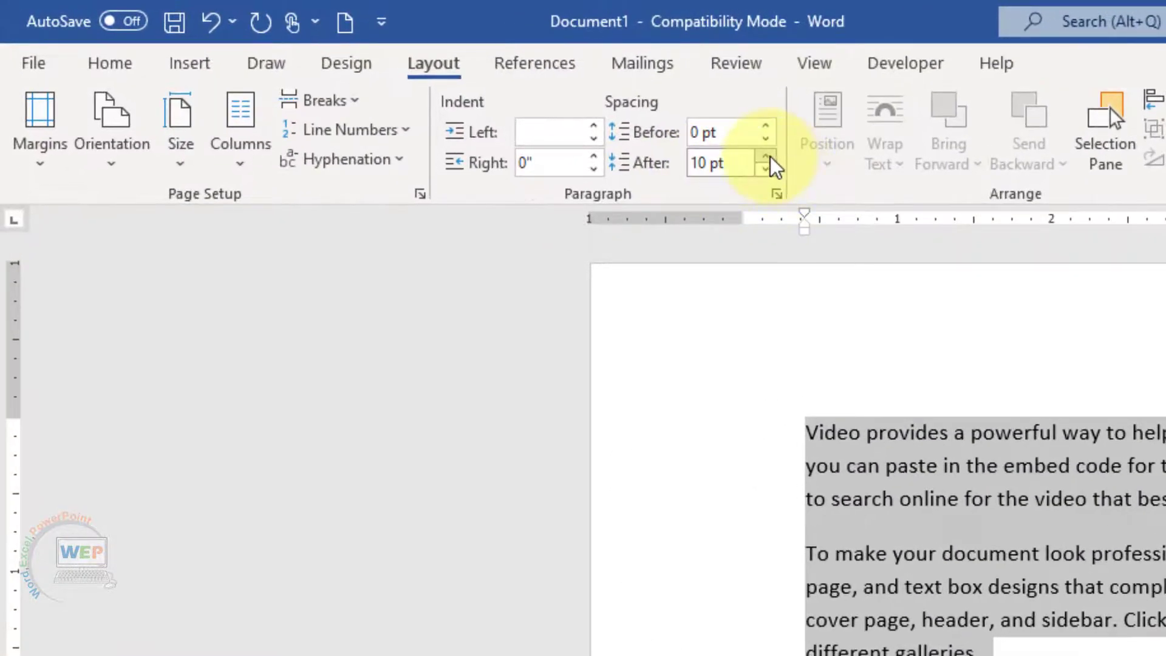
# - Widen the space after paragraphs to 42 pt, then reduce it to 18 pt
pyautogui.click(693, 142)
pyautogui.click(693, 142)
pyautogui.click(693, 142)
pyautogui.click(693, 143)
pyautogui.click(737, 150)
pyautogui.click(737, 150)
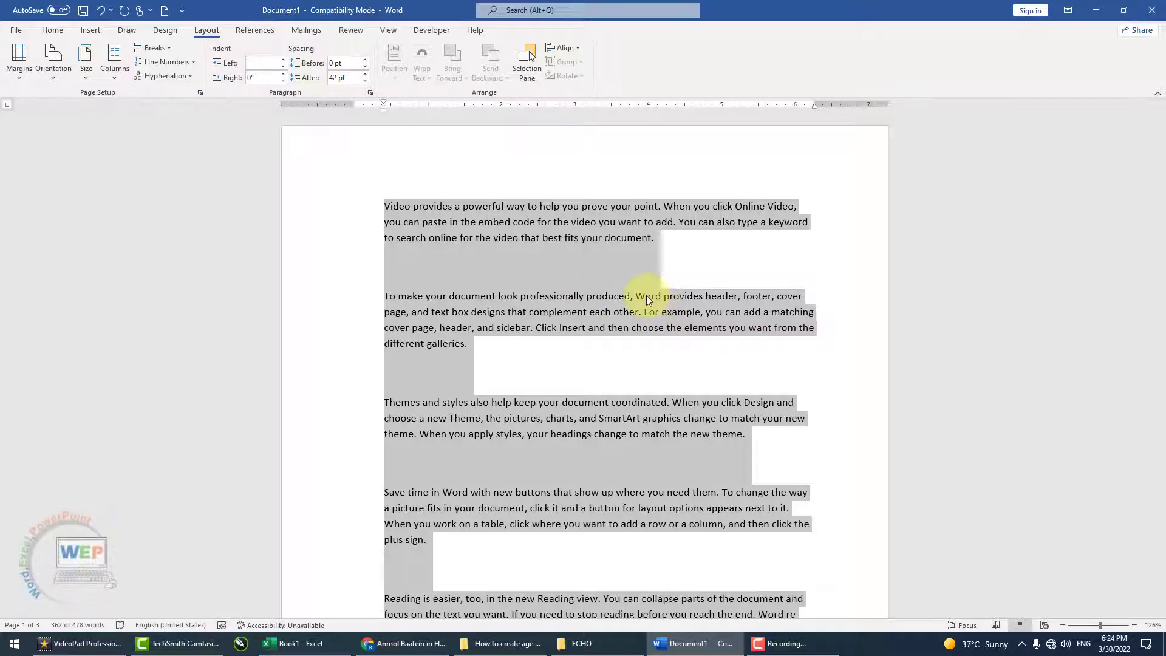
pyautogui.click(364, 79)
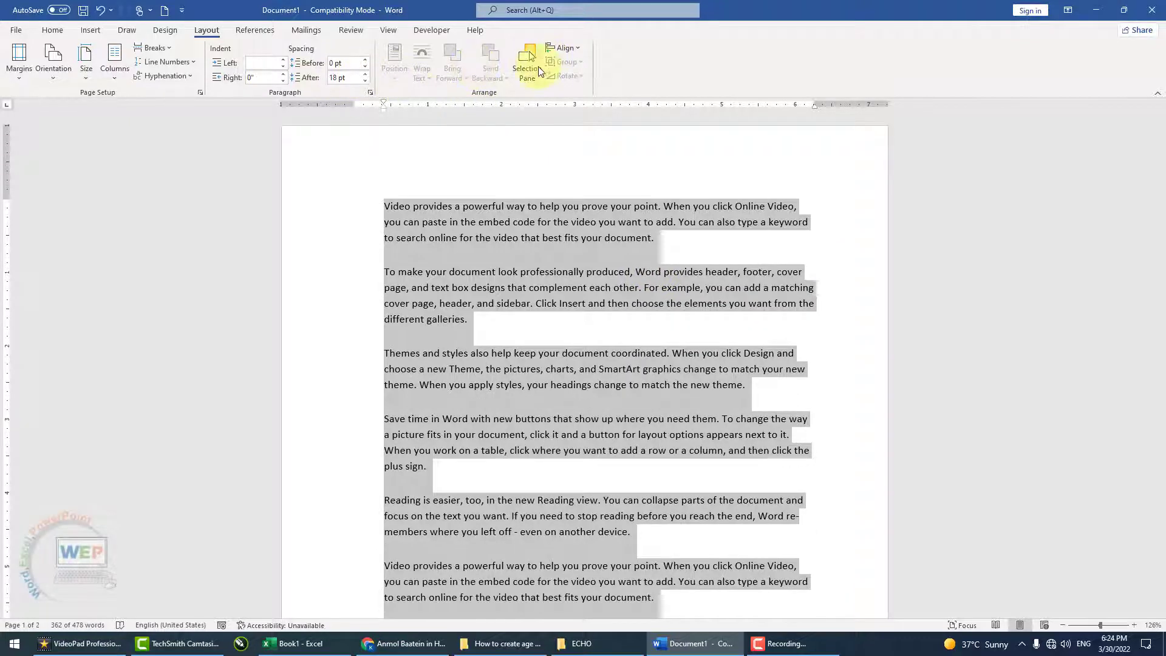
# - Select and delete all the text, leaving an empty page
pyautogui.click(371, 189)
pyautogui.hotkey('ctrl', 'a')
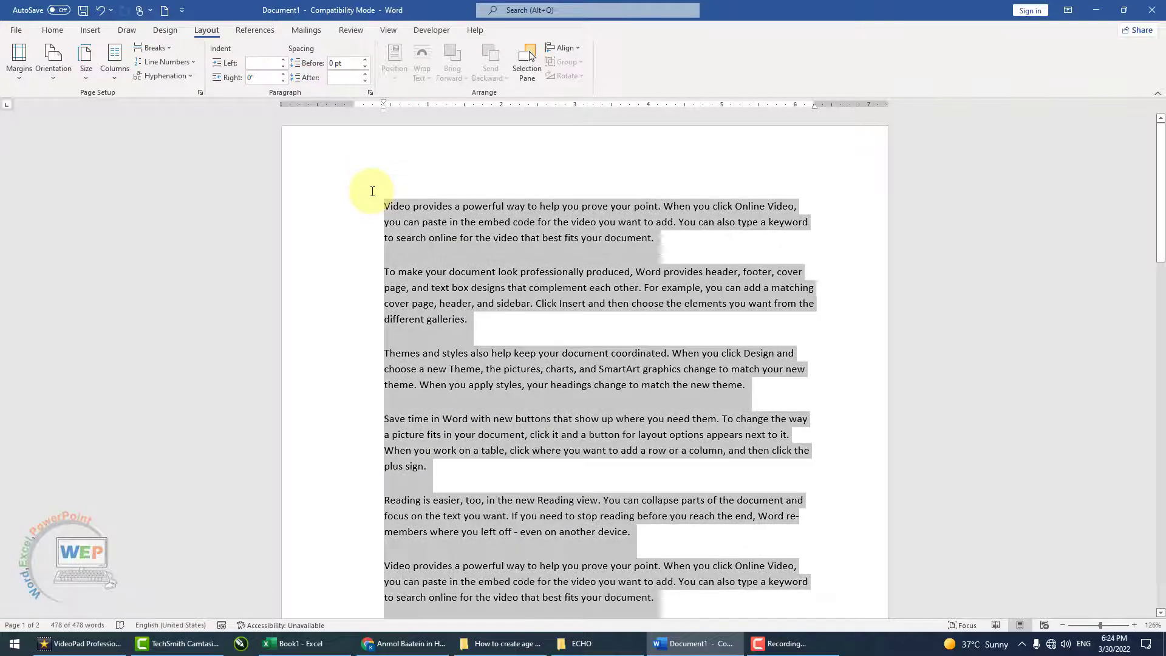
pyautogui.press('Delete')
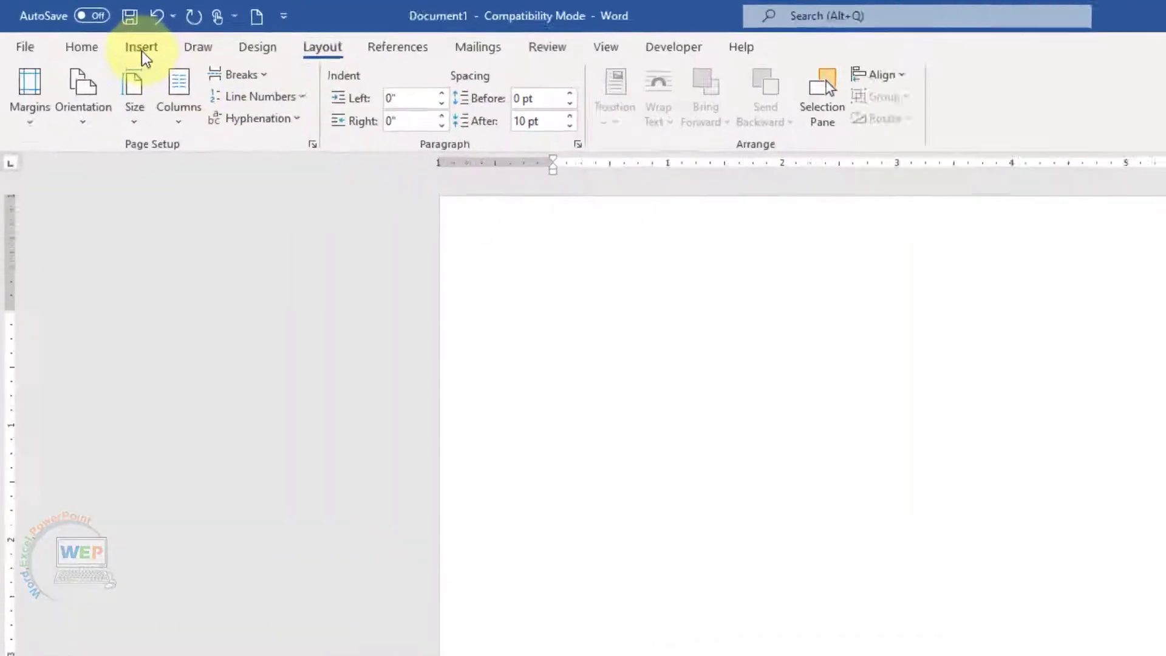
# - Draw a wide rectangle near the top of the page
pyautogui.click(140, 48)
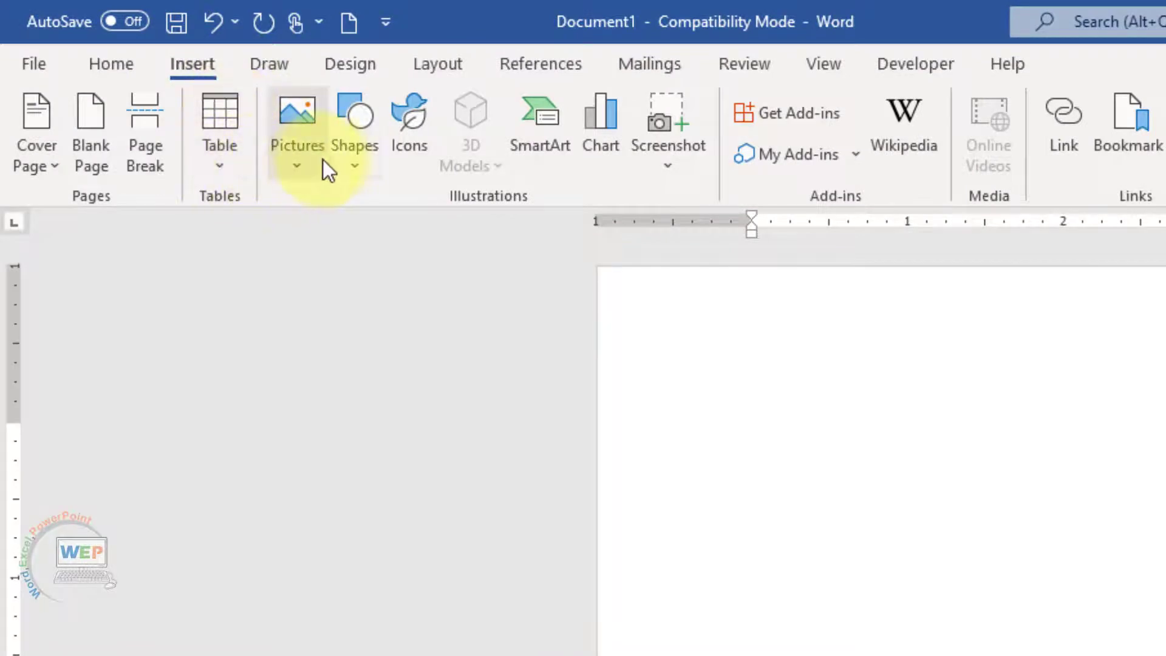
pyautogui.click(340, 159)
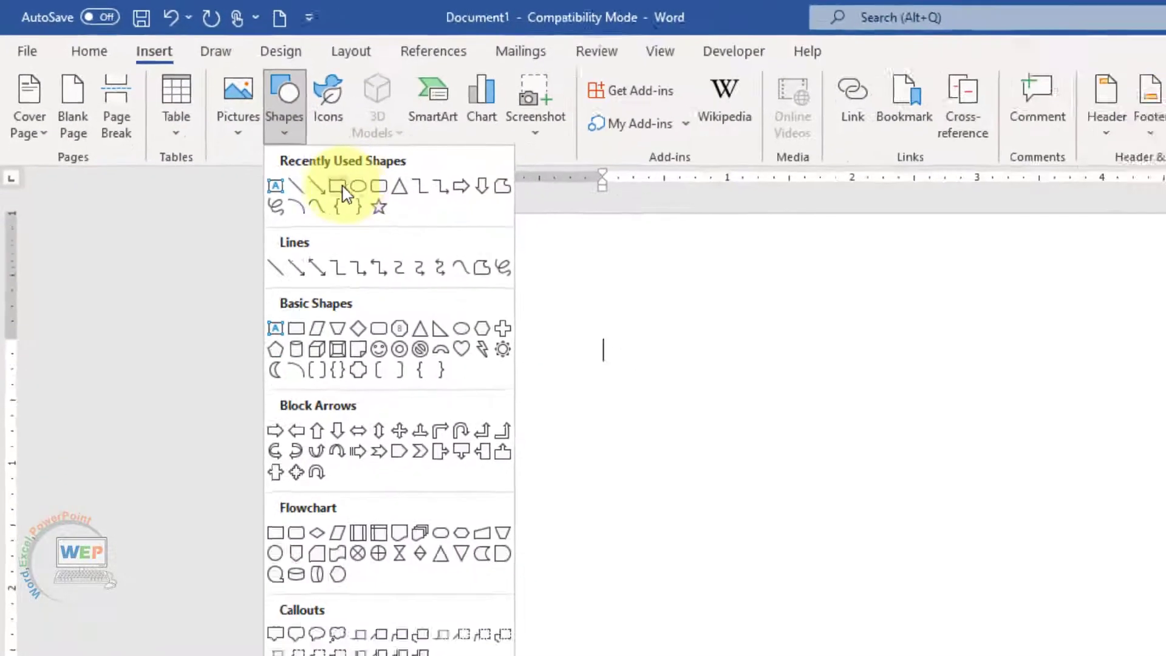
pyautogui.click(340, 187)
pyautogui.moveTo(351, 205); pyautogui.dragTo(834, 269)
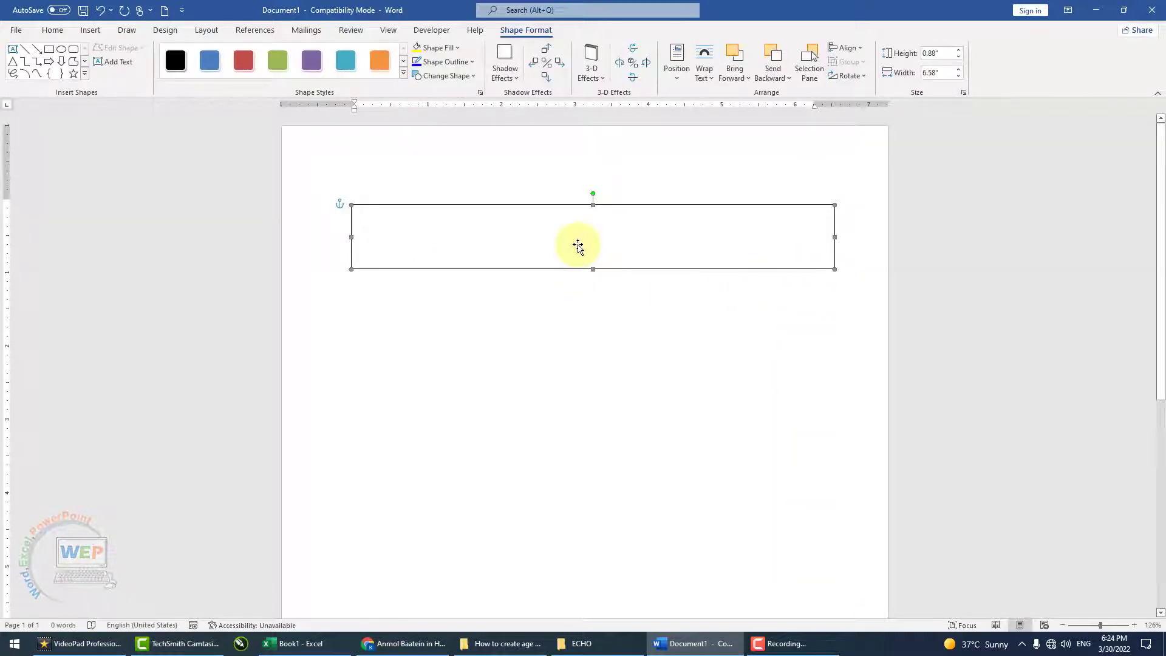
# - Draw a large five-point star and move it onto the rectangle's left end
pyautogui.click(91, 30)
pyautogui.click(165, 66)
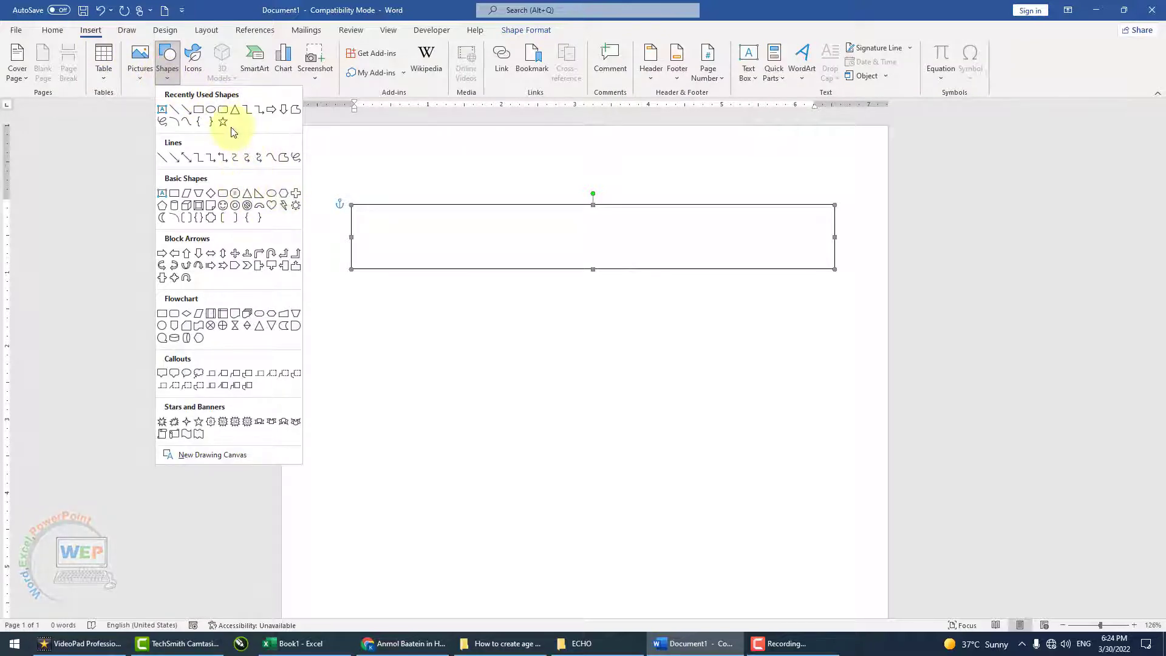
pyautogui.click(222, 123)
pyautogui.moveTo(357, 171); pyautogui.dragTo(630, 404)
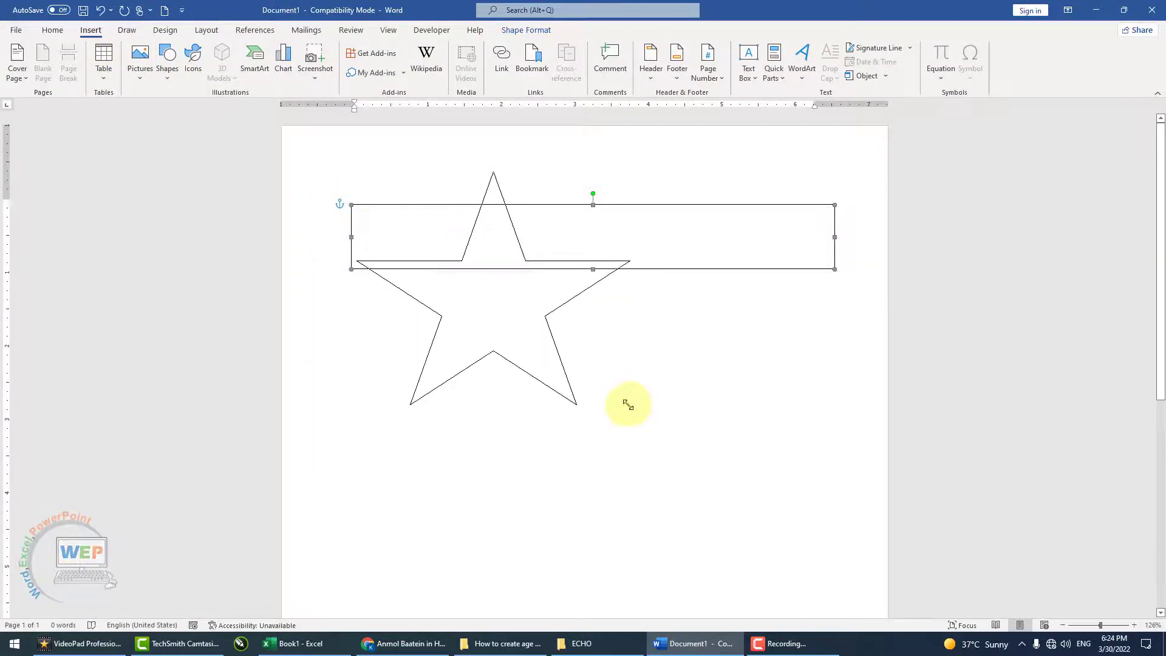
pyautogui.moveTo(473, 297); pyautogui.dragTo(413, 252)
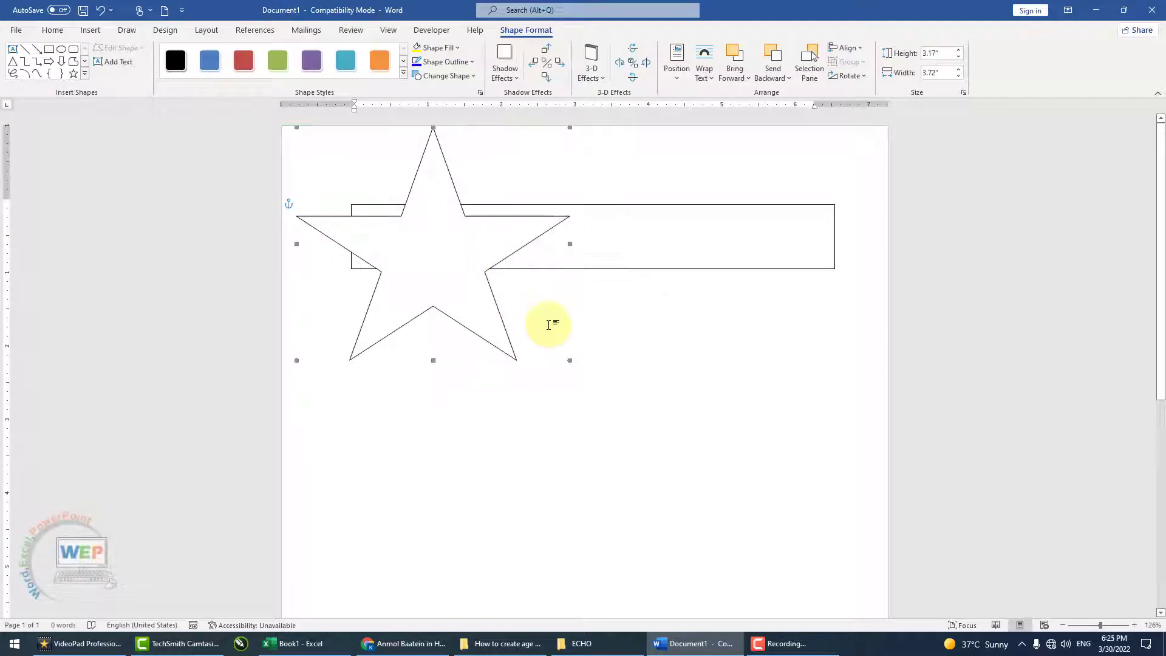
pyautogui.click(548, 325)
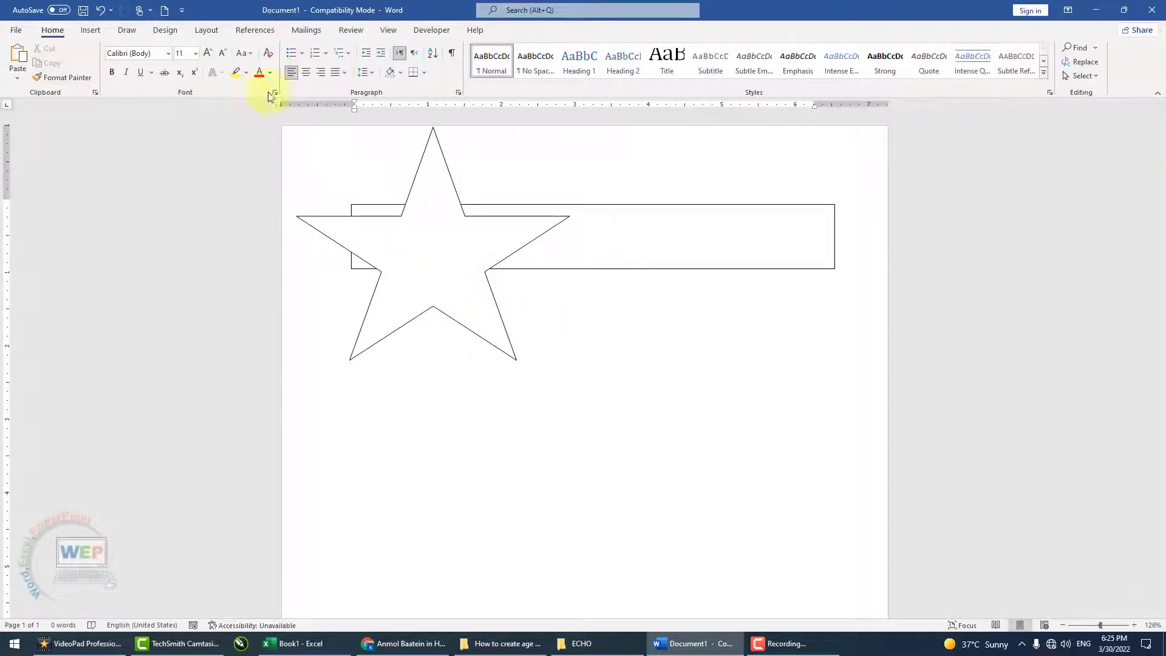
pyautogui.click(204, 32)
pyautogui.click(435, 252)
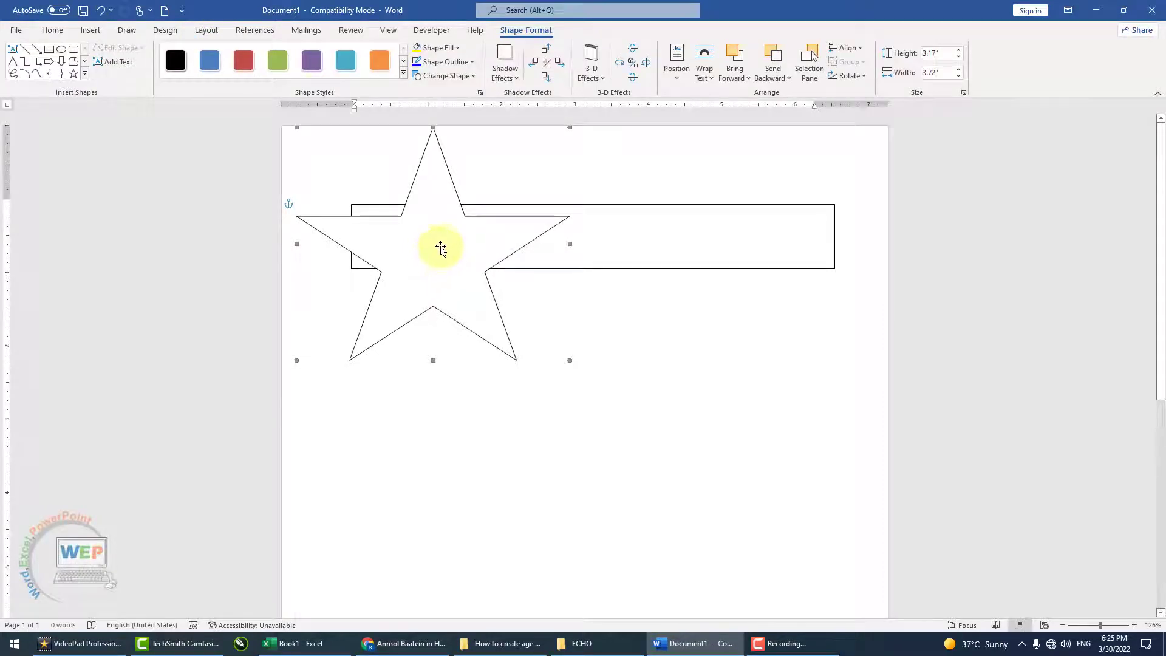
pyautogui.click(206, 29)
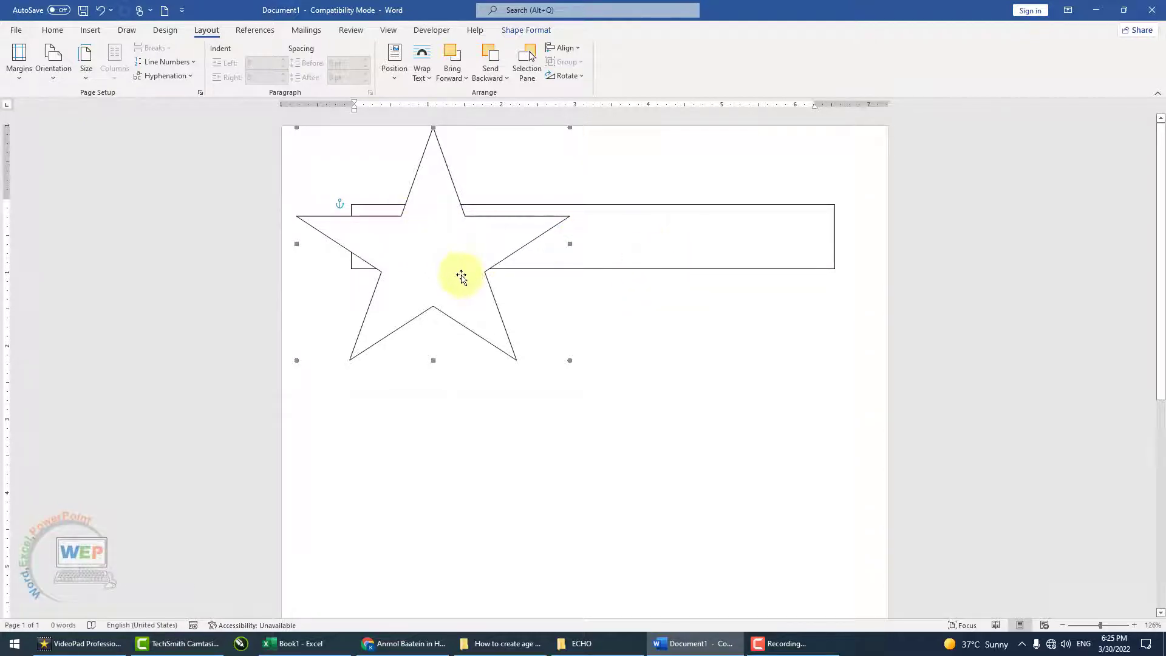
# - Snap the star to a preset page position, then drag it over the rectangle's centre
pyautogui.click(461, 277)
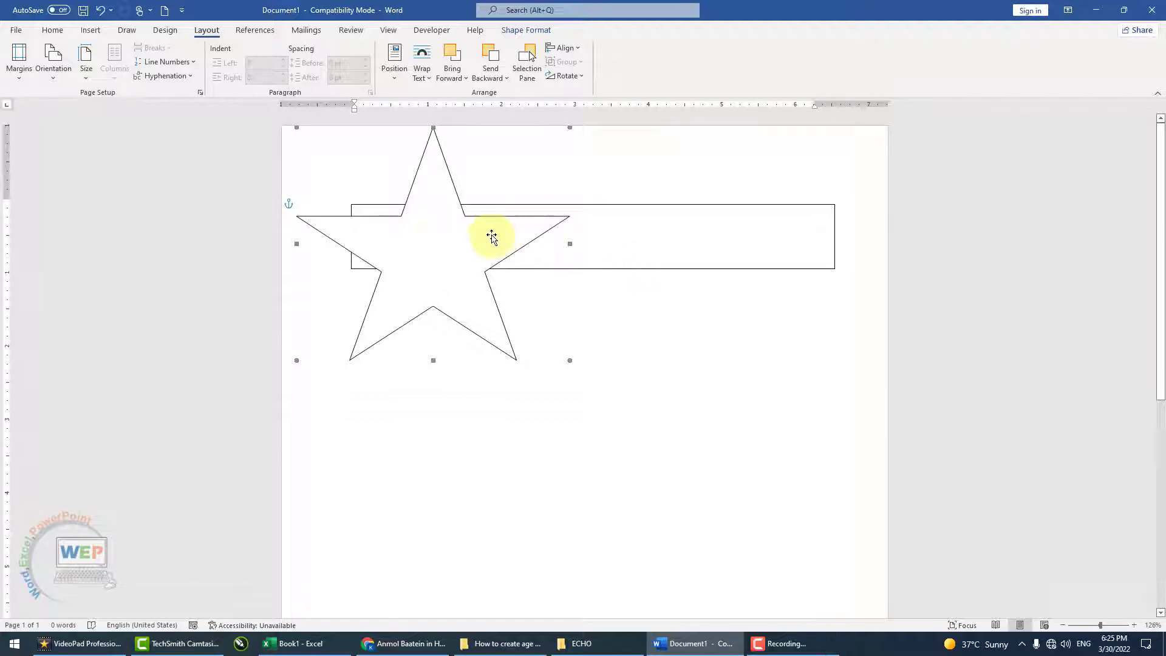
pyautogui.moveTo(489, 236); pyautogui.dragTo(510, 324)
pyautogui.hotkey('ctrl', 'z')
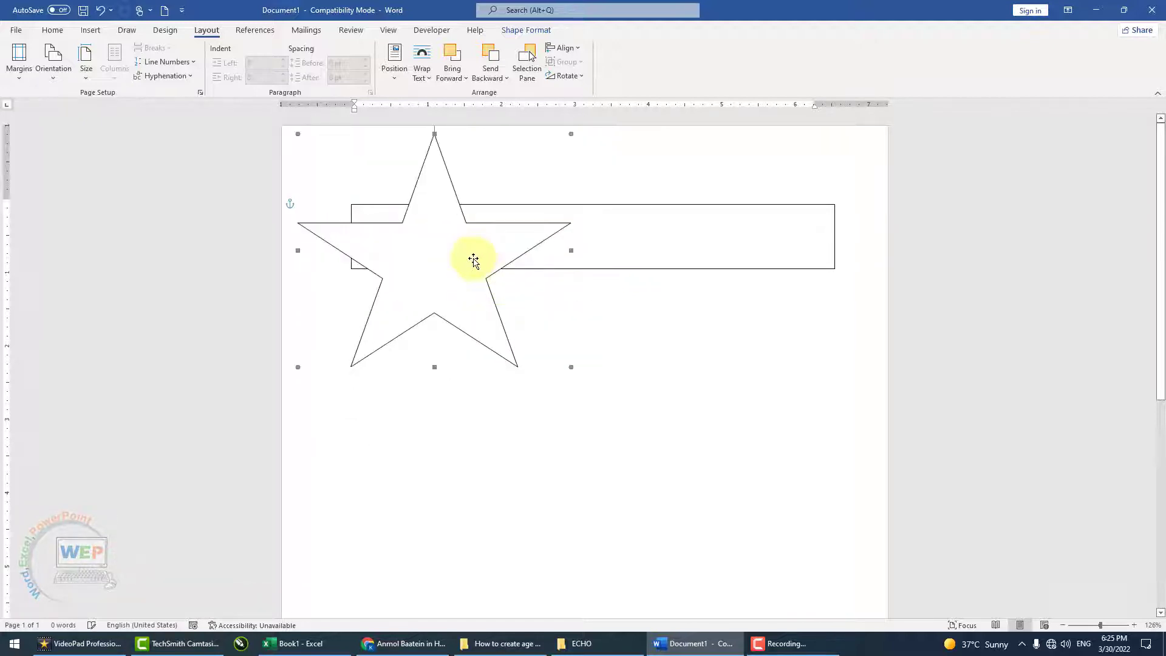
pyautogui.click(395, 85)
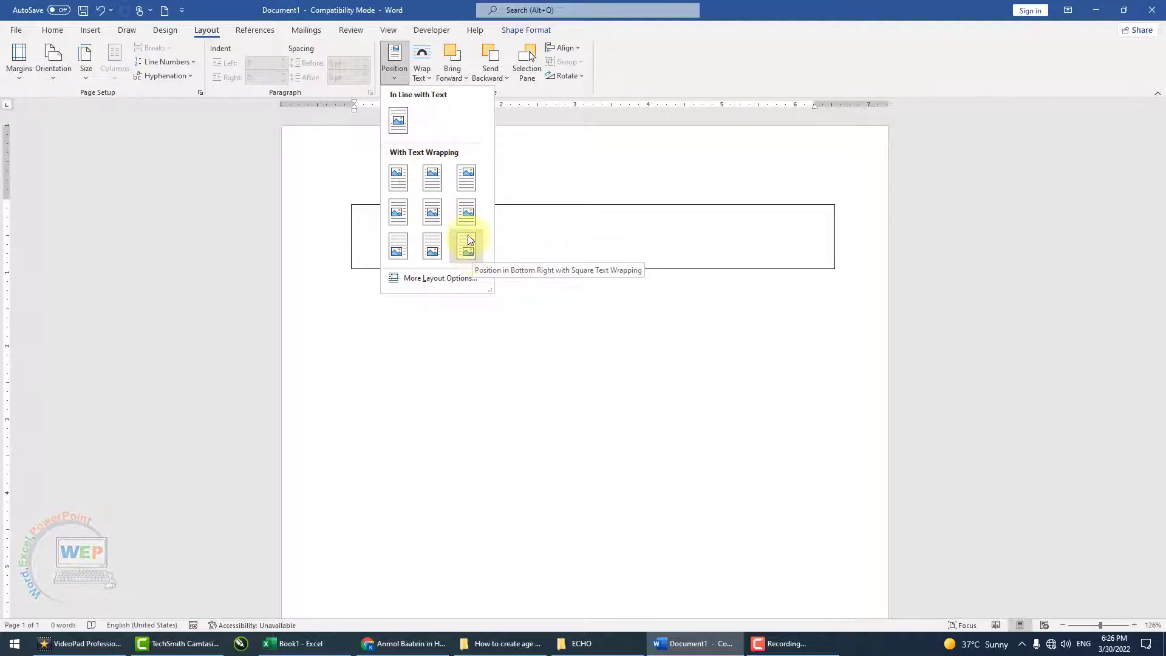
pyautogui.click(442, 192)
pyautogui.moveTo(561, 274); pyautogui.dragTo(528, 221)
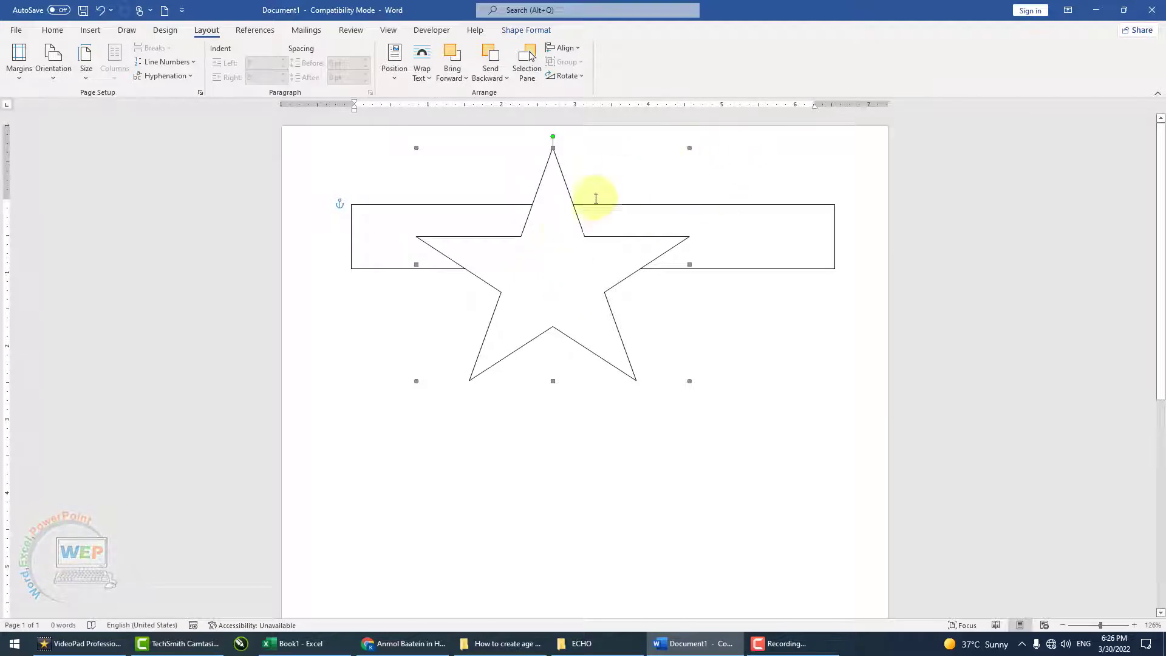
pyautogui.moveTo(564, 231)
pyautogui.mouseDown()
pyautogui.moveTo(651, 223)
pyautogui.moveTo(533, 238)
pyautogui.mouseUp()
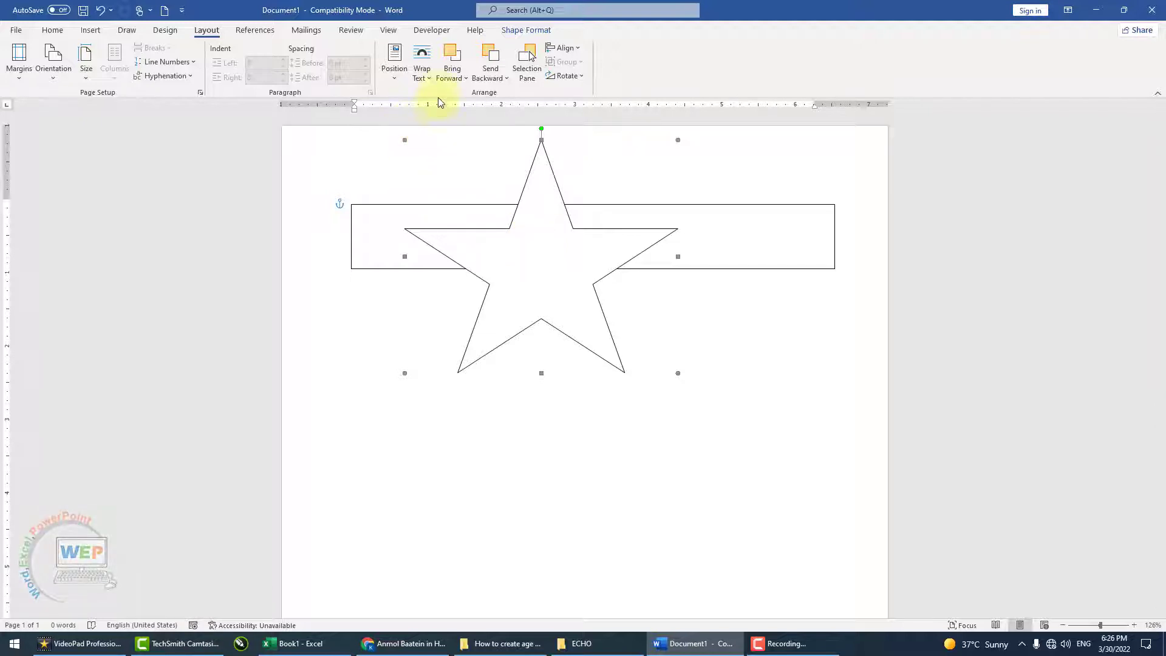
# - Set Square text wrapping on the star and shift the rectangle so the star centres on it
pyautogui.click(432, 80)
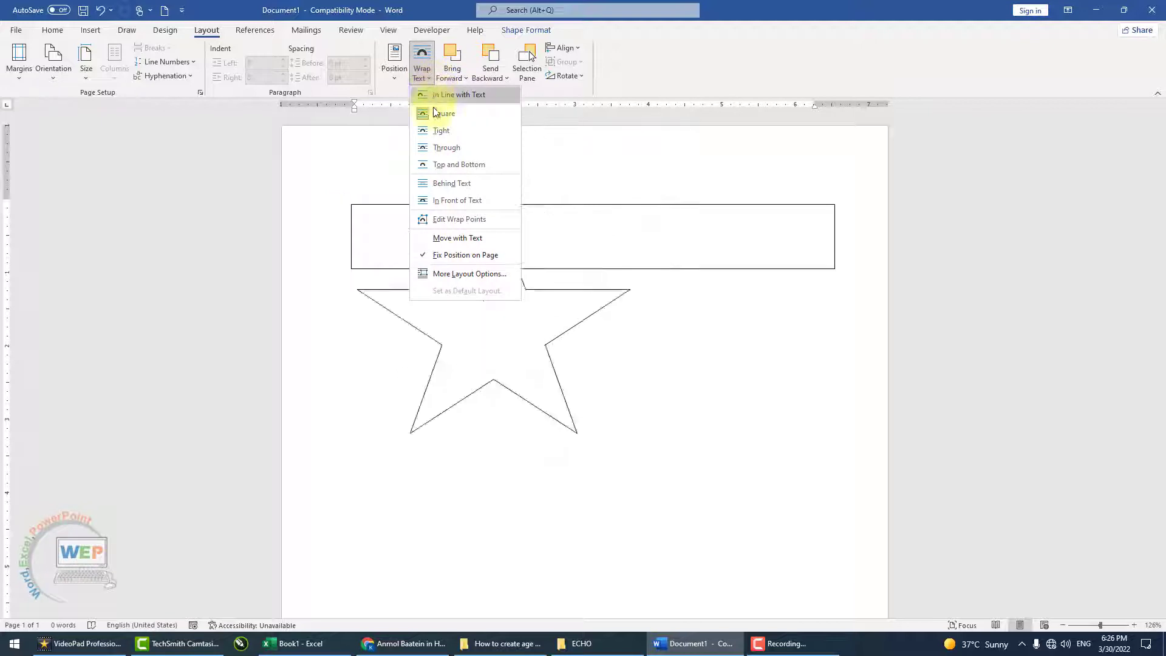
pyautogui.click(509, 116)
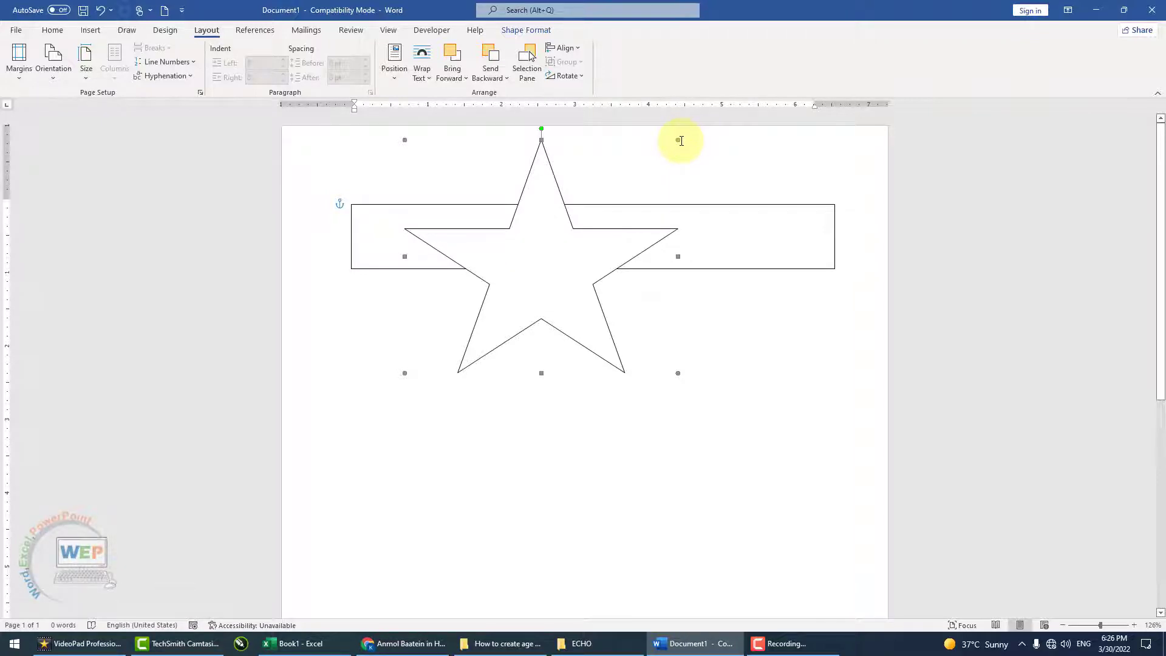
pyautogui.moveTo(614, 243); pyautogui.dragTo(579, 270)
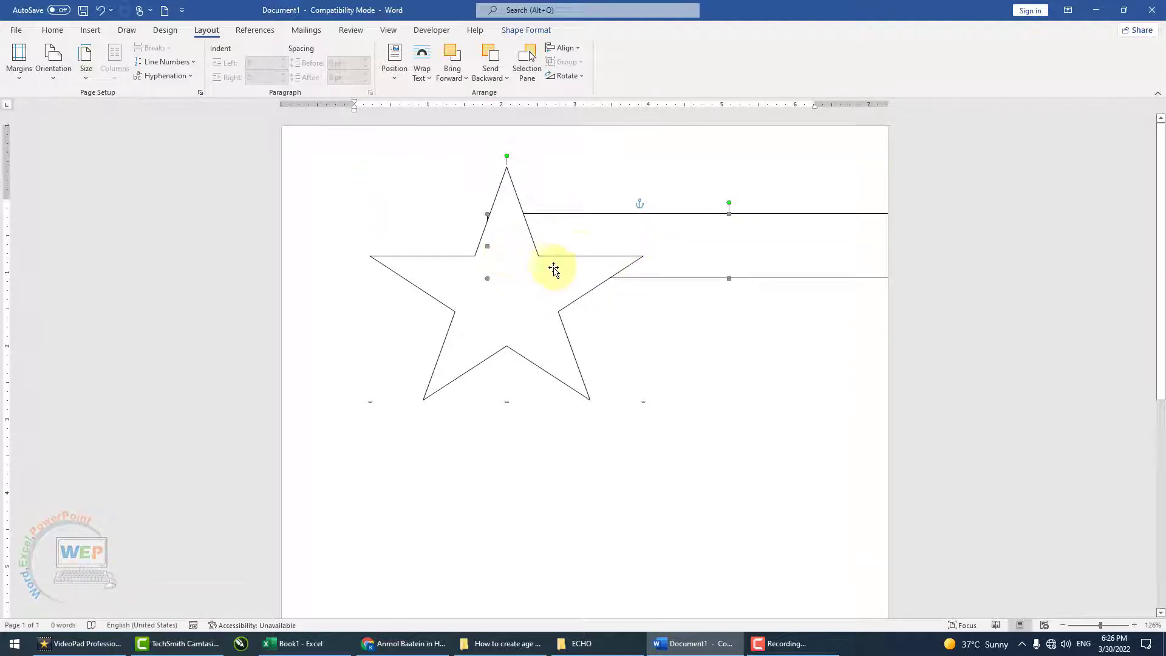
pyautogui.moveTo(575, 261); pyautogui.dragTo(662, 226)
pyautogui.moveTo(442, 260); pyautogui.dragTo(592, 263)
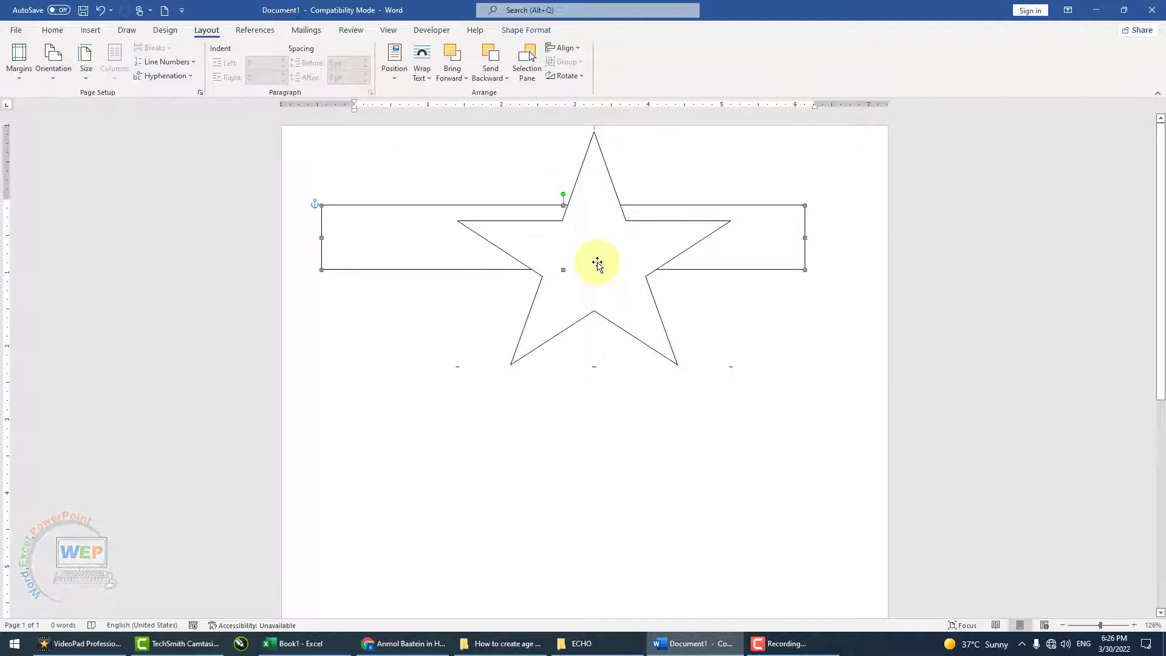
pyautogui.click(382, 338)
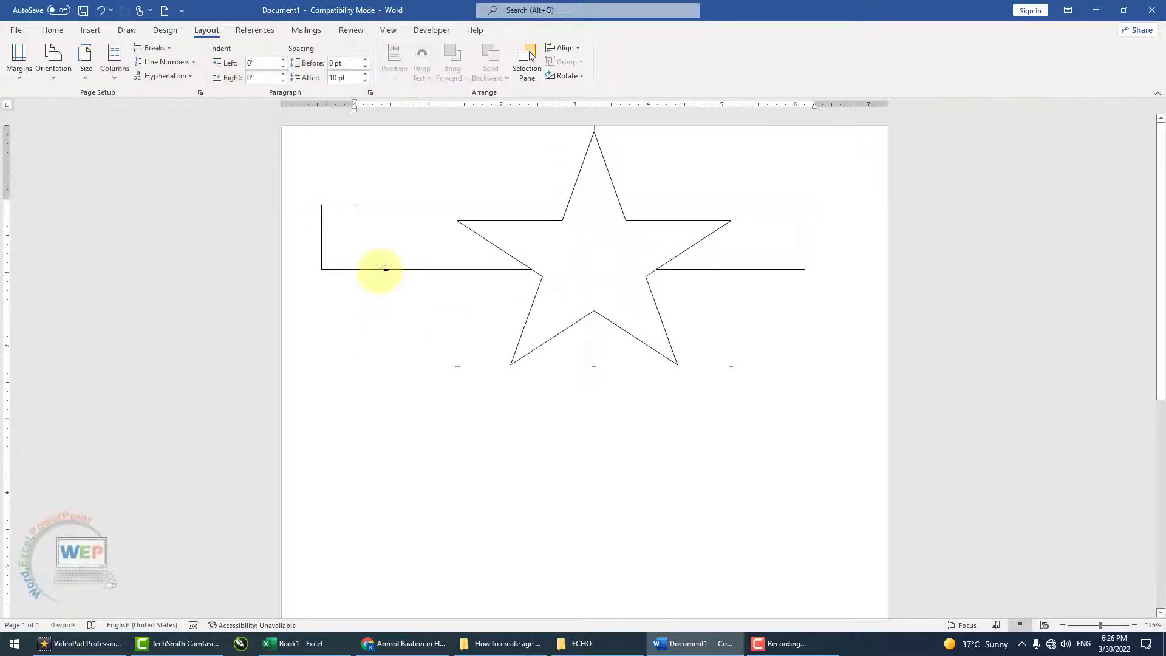
# - Bring the rectangle to the front, then send it to the back behind the star
pyautogui.click(395, 220)
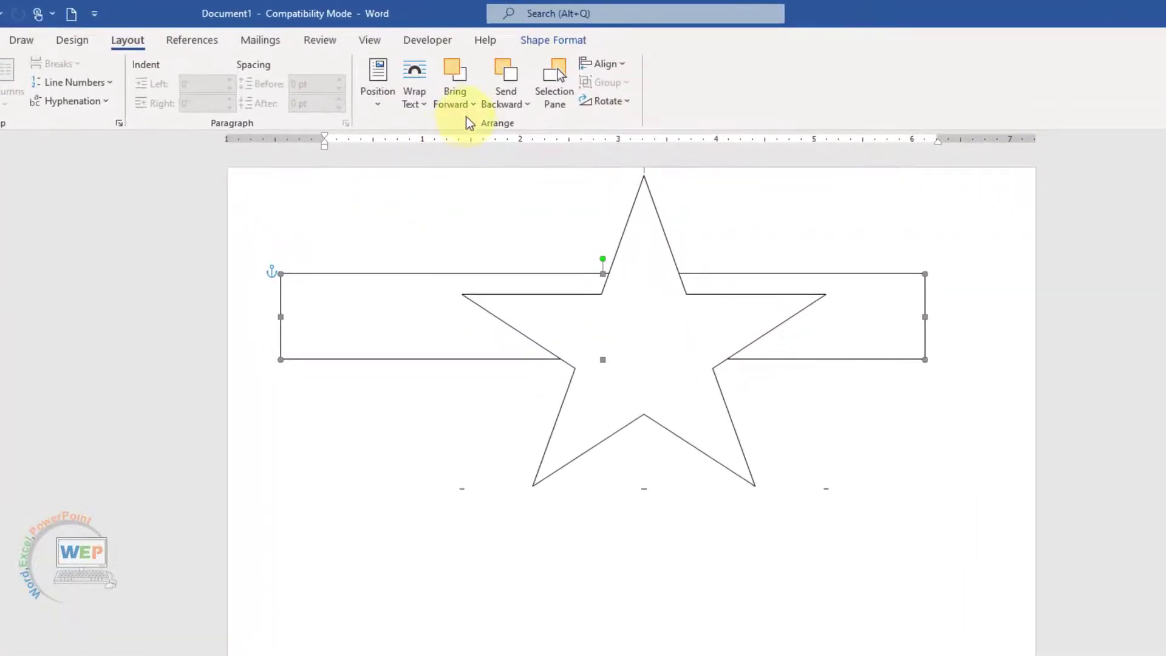
pyautogui.click(472, 108)
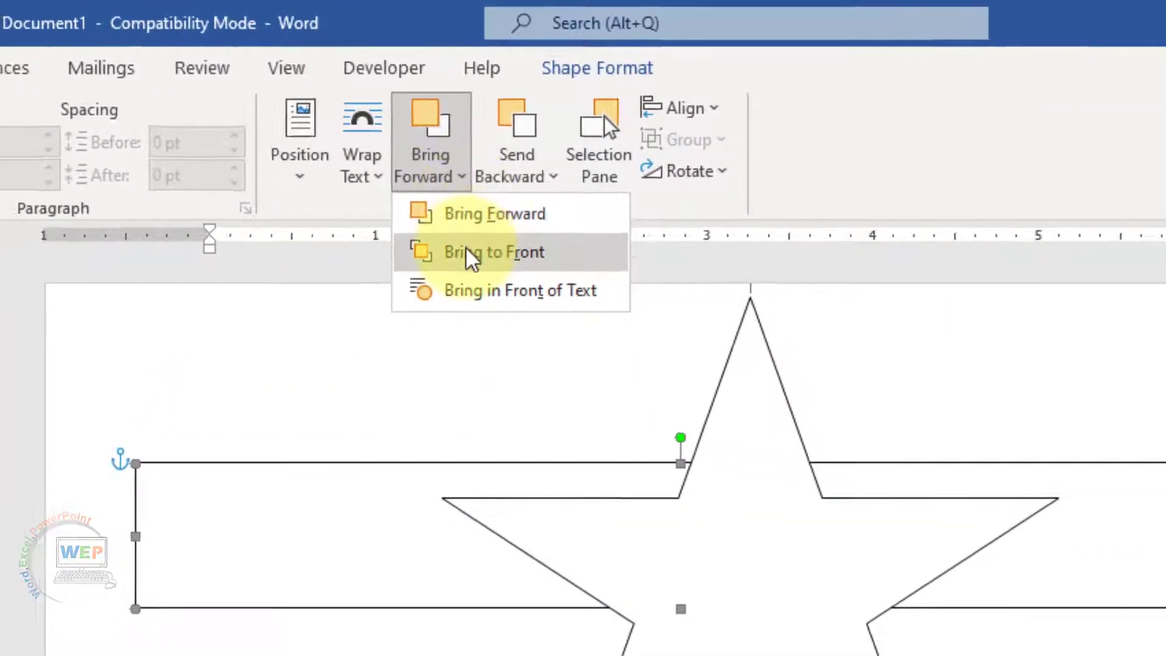
pyautogui.click(467, 260)
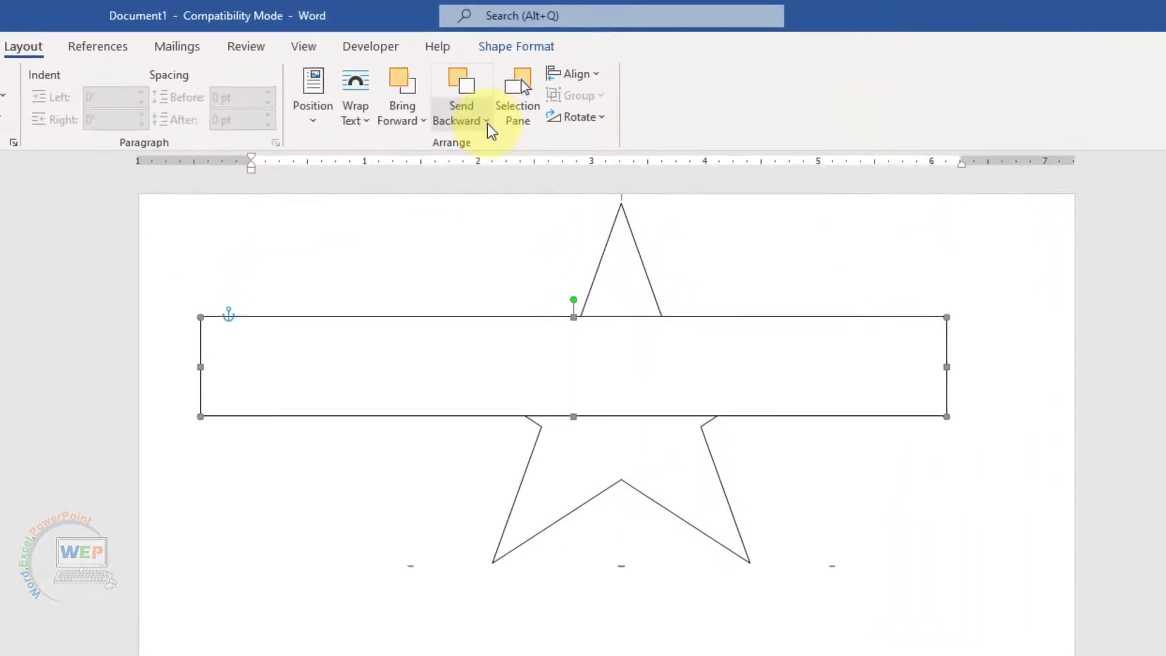
pyautogui.click(488, 124)
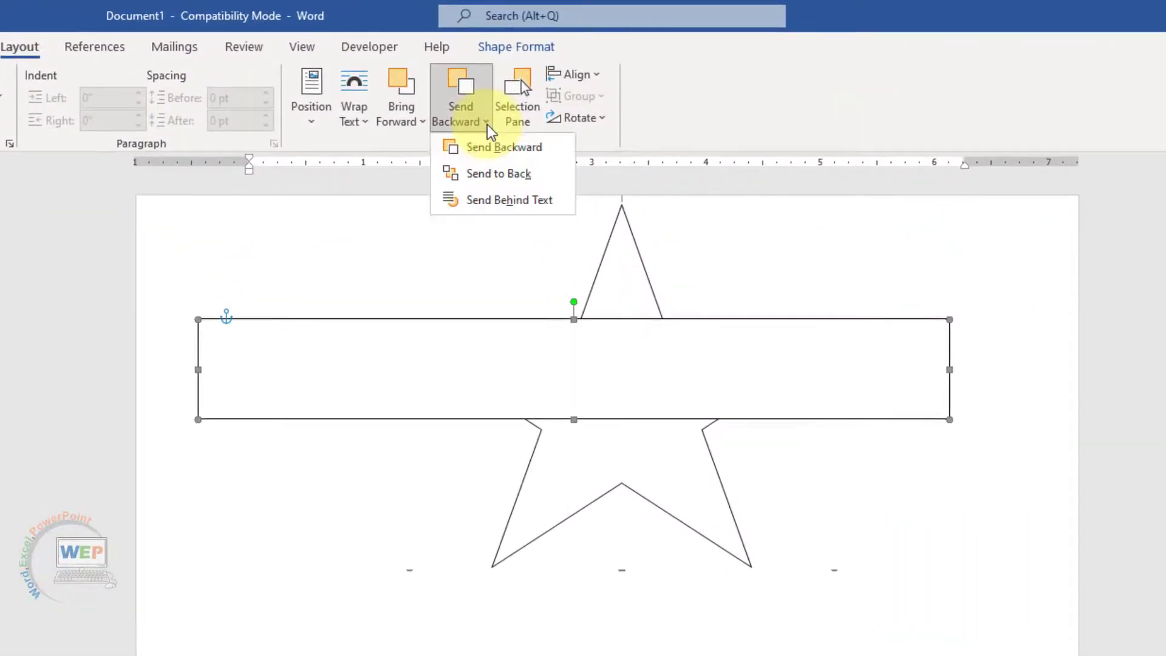
pyautogui.click(530, 172)
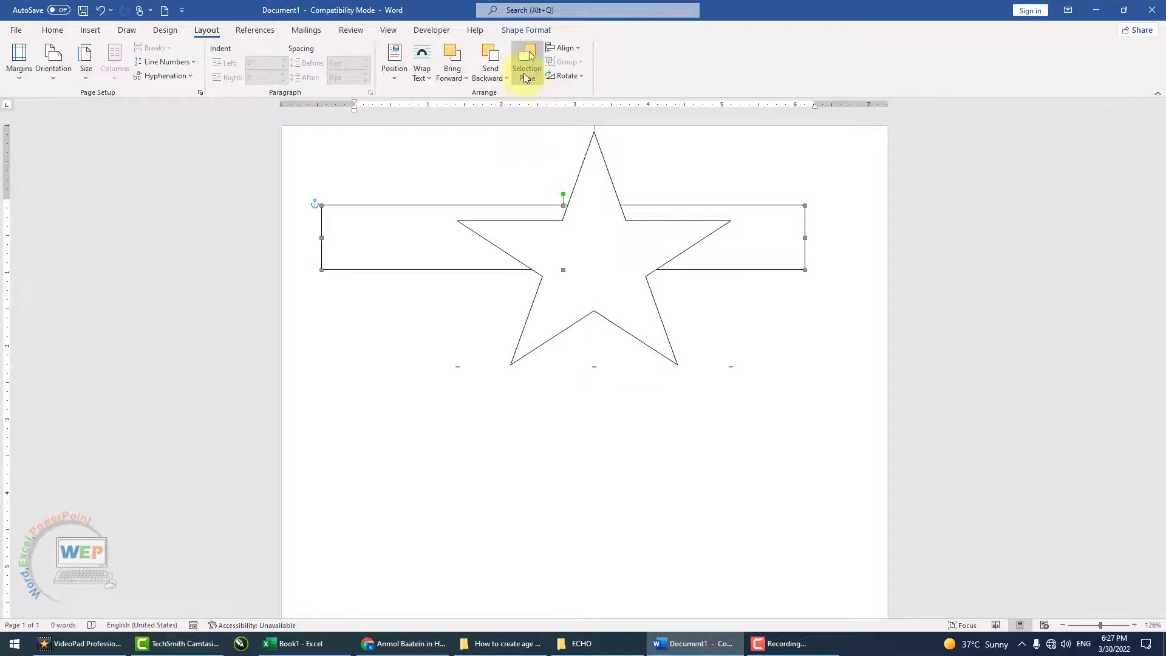
# - Select Rectangle 2 from the Selection Pane, then bring up the Align options
pyautogui.click(525, 72)
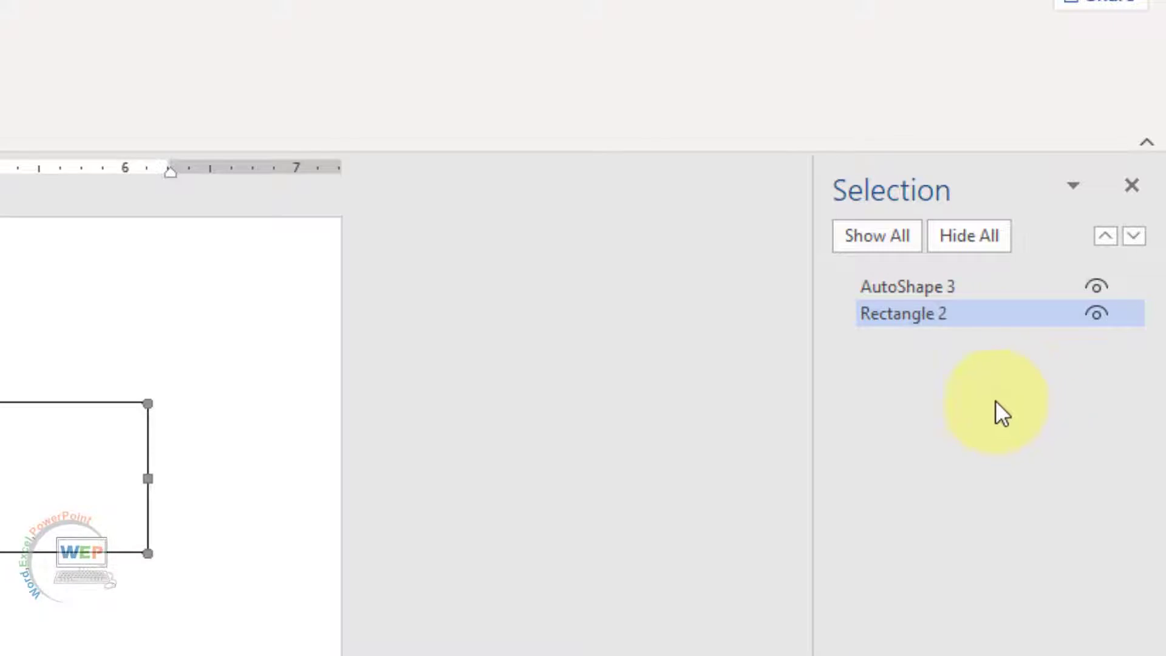
pyautogui.click(1058, 310)
pyautogui.click(1156, 117)
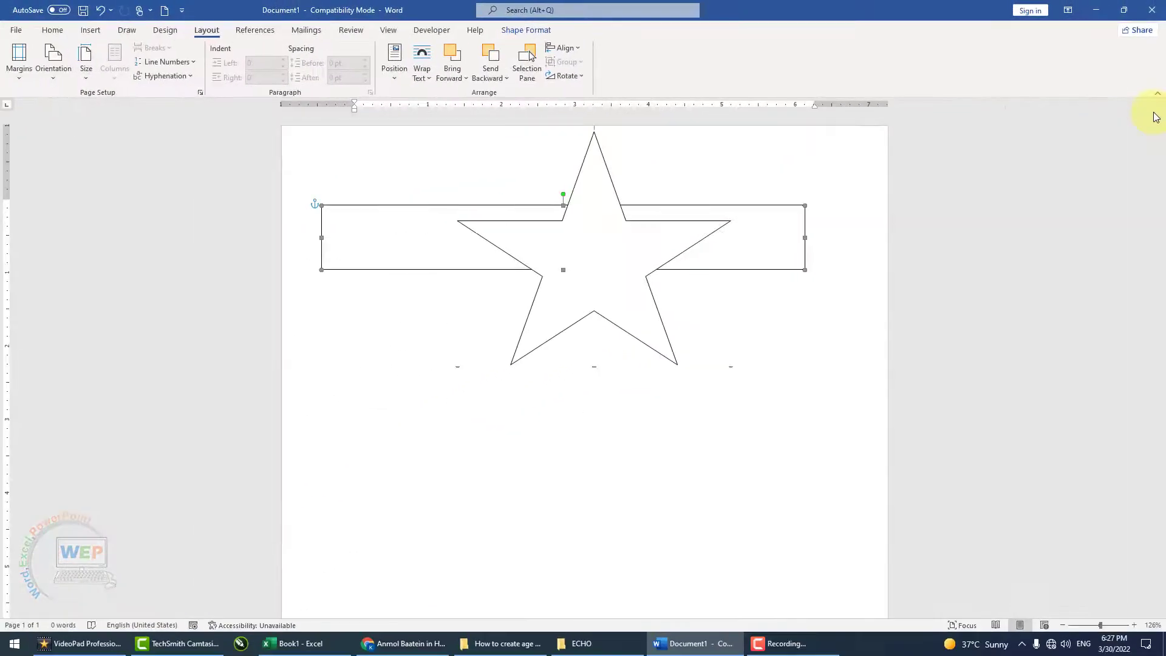
pyautogui.click(565, 47)
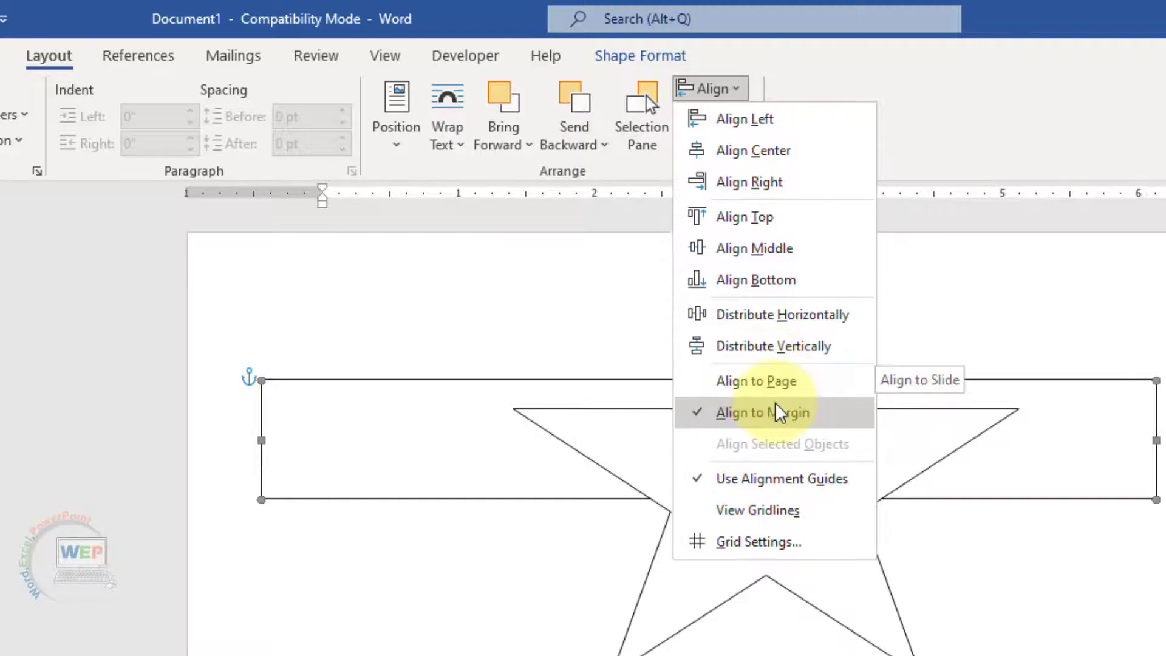
# - Align the rectangle to the bottom margin as a test, then back to the top margin
pyautogui.click(781, 249)
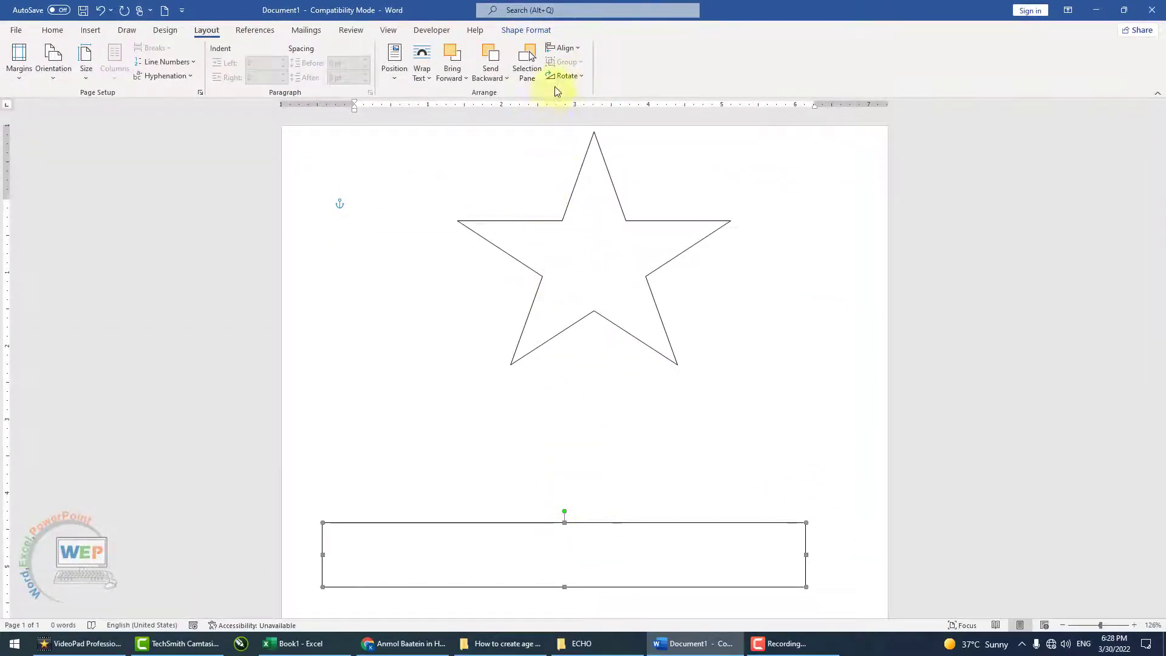
pyautogui.click(564, 48)
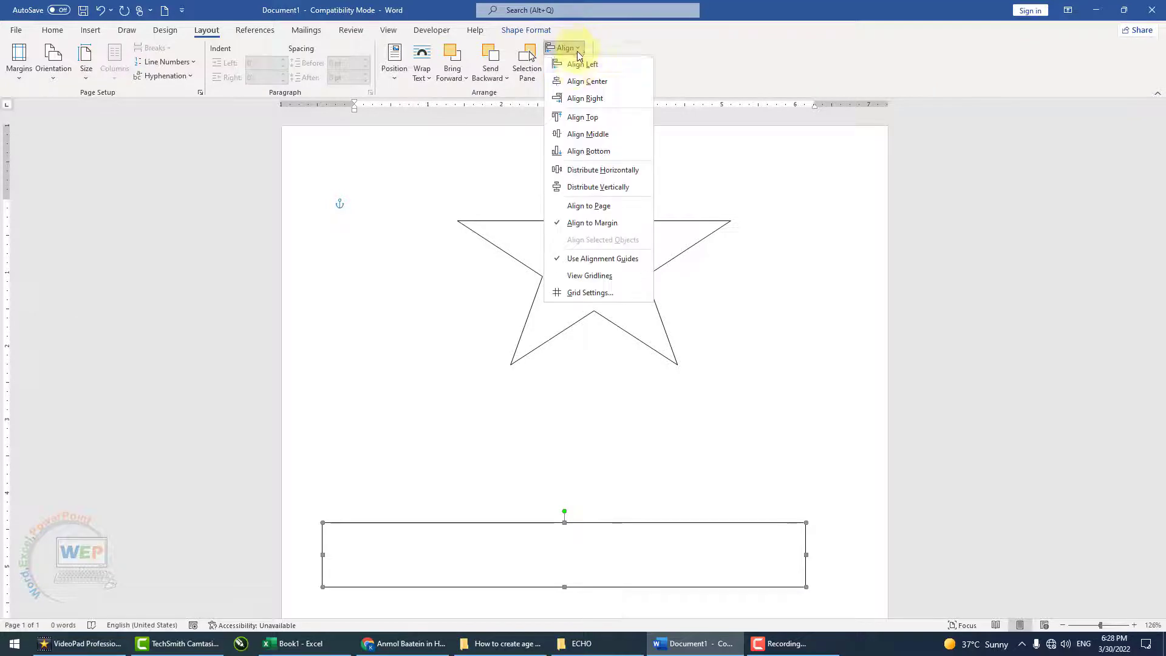
pyautogui.click(579, 118)
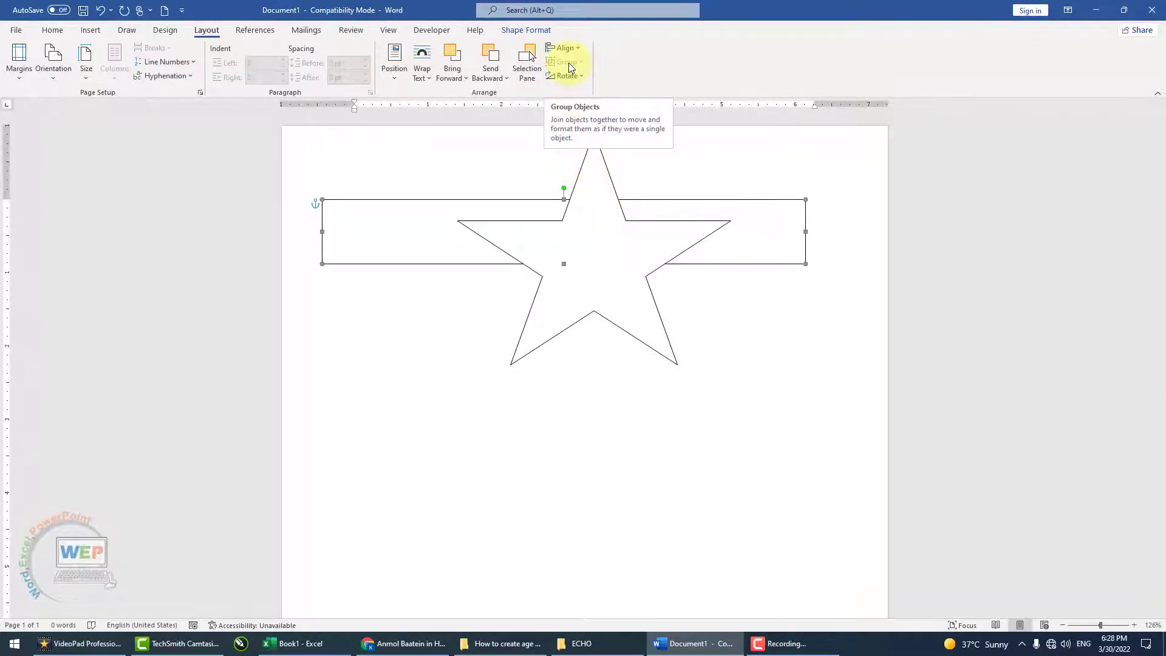
# - Group the star and rectangle together and drag the group slightly down
pyautogui.click(568, 371)
pyautogui.click(580, 261)
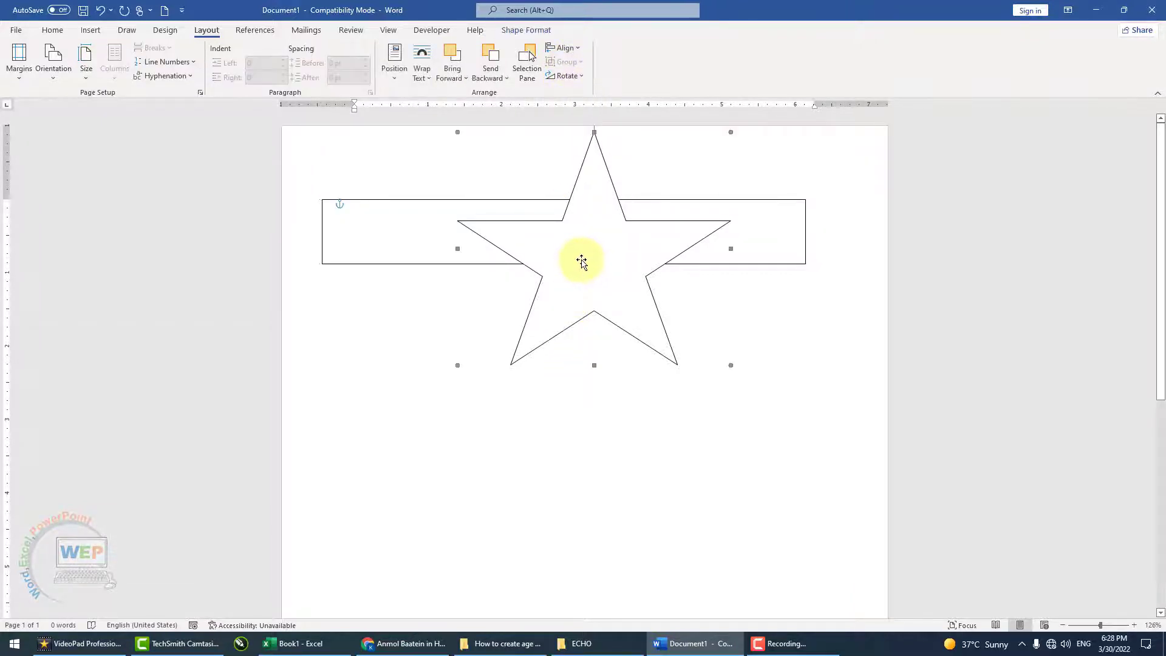
pyautogui.keyDown('shift'); pyautogui.click(400, 207); pyautogui.keyUp('shift')
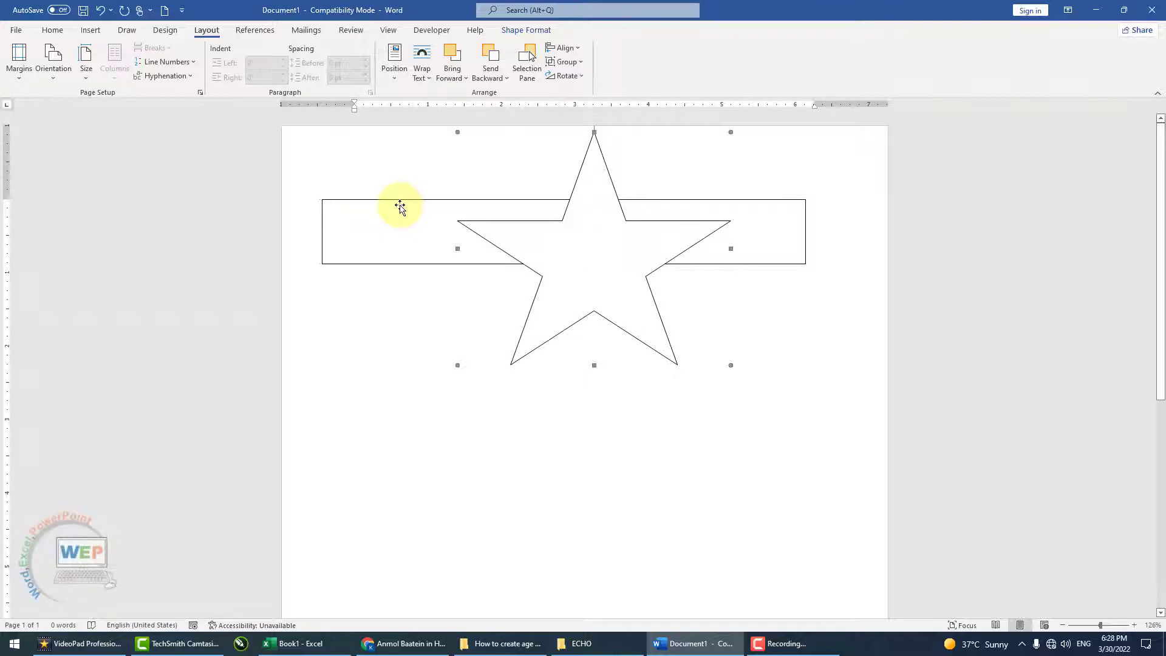
pyautogui.click(580, 60)
pyautogui.click(582, 79)
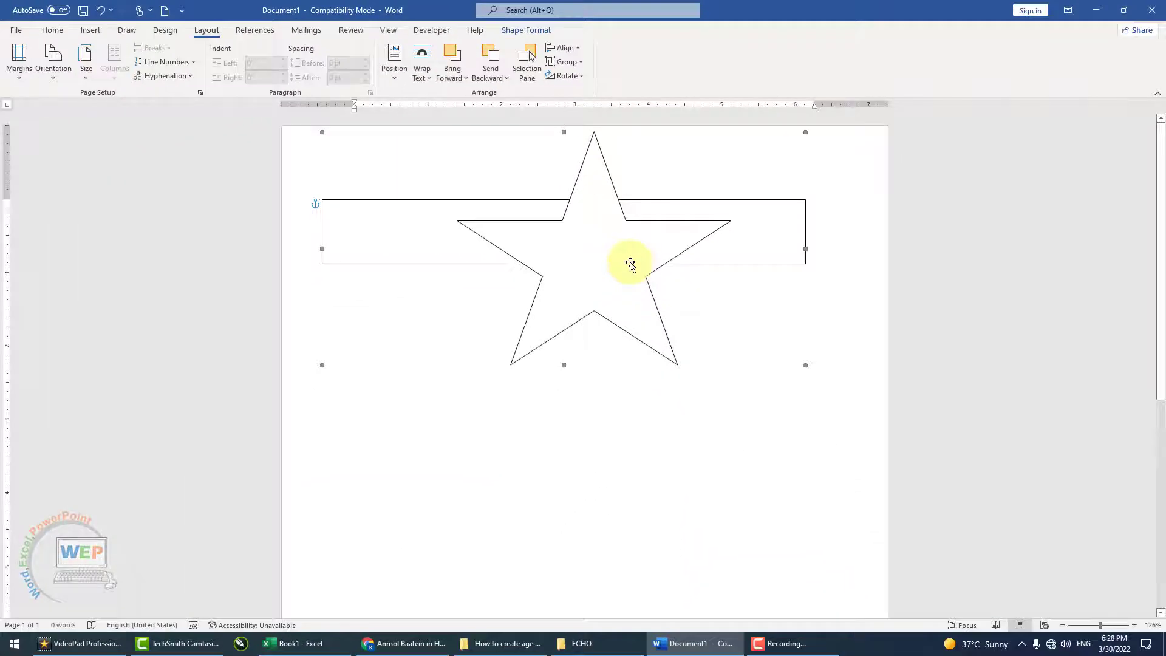
pyautogui.moveTo(630, 263)
pyautogui.mouseDown()
pyautogui.moveTo(625, 389)
pyautogui.moveTo(629, 265)
pyautogui.moveTo(638, 265)
pyautogui.mouseUp()
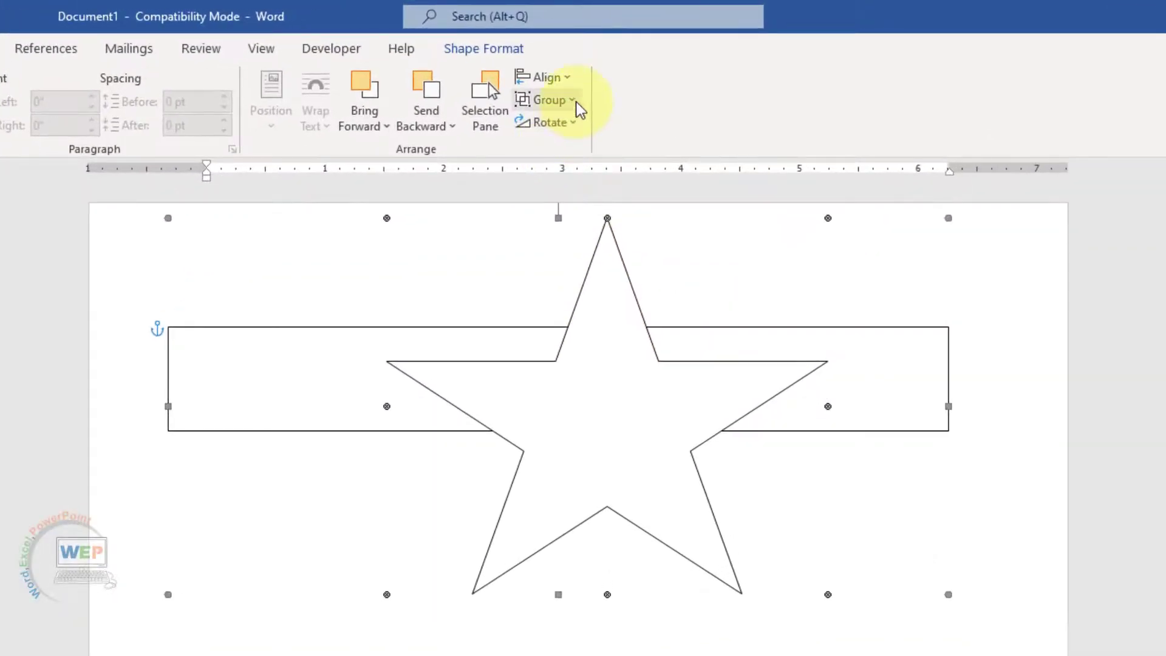
# - Ungroup the shapes and move the star back over the rectangle's top
pyautogui.click(577, 102)
pyautogui.click(587, 193)
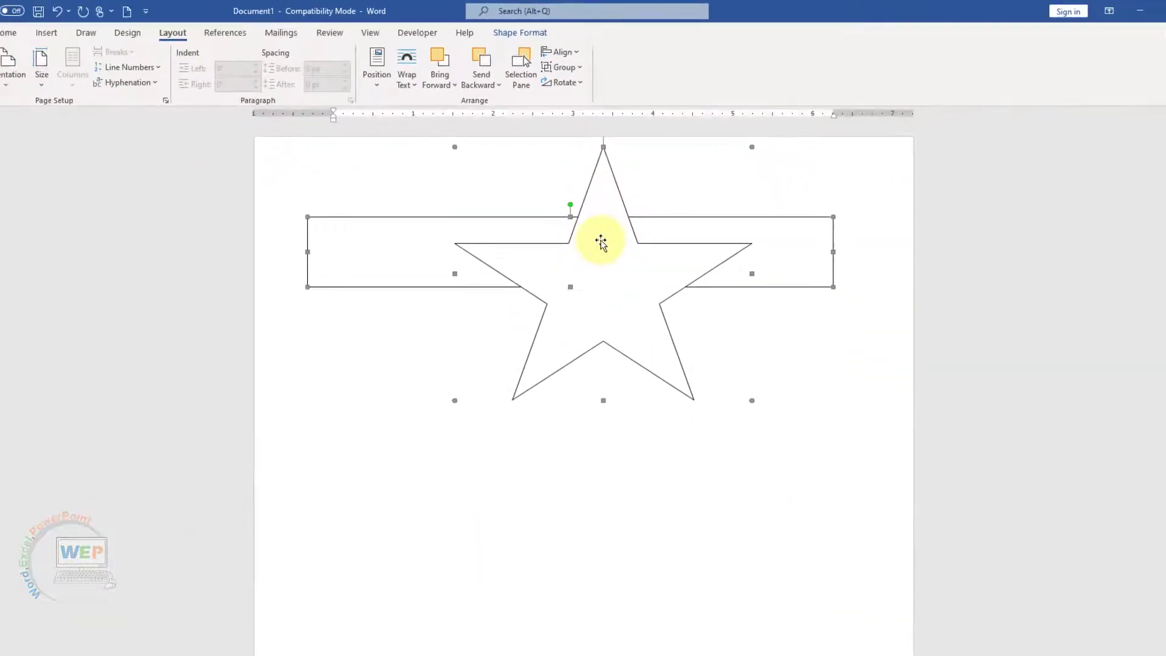
pyautogui.click(617, 385)
pyautogui.click(619, 281)
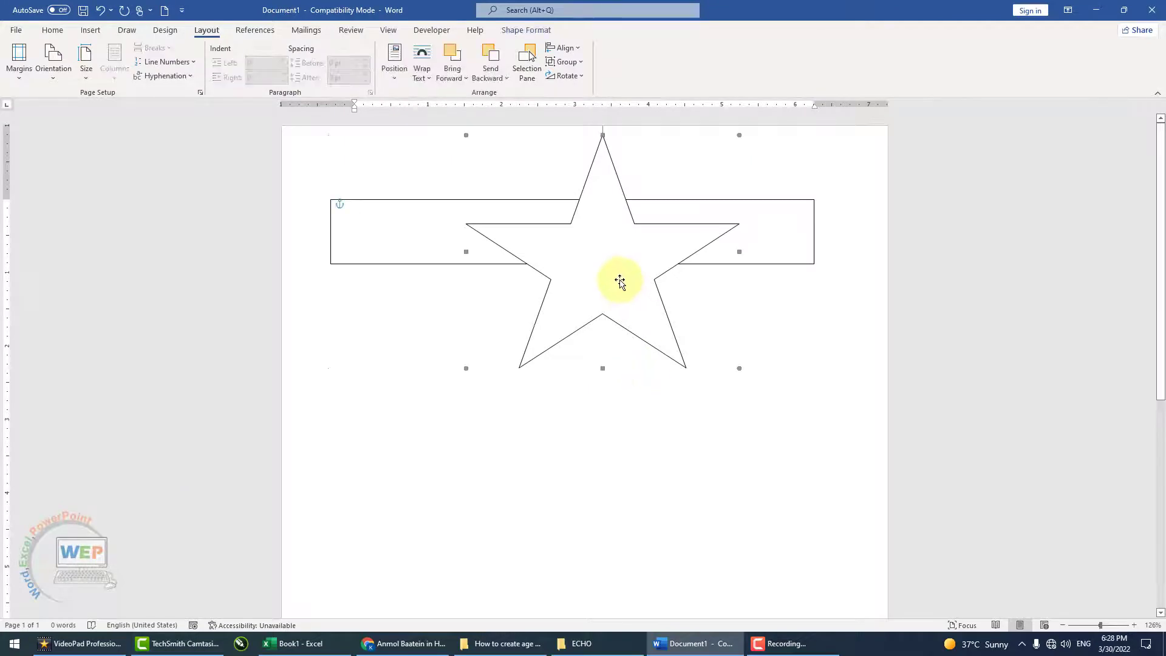
pyautogui.moveTo(603, 263)
pyautogui.mouseDown()
pyautogui.moveTo(603, 412)
pyautogui.moveTo(598, 329)
pyautogui.moveTo(579, 283)
pyautogui.mouseUp()
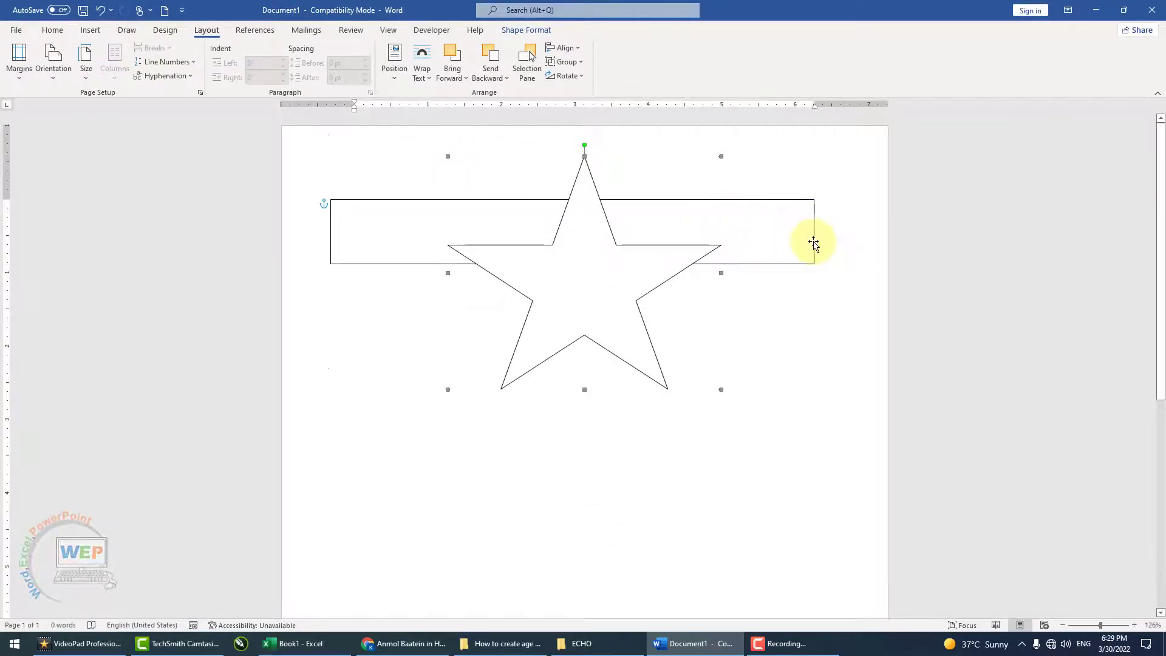
# - Rotate the rectangle left 90° into a vertical bar and shift the star left over its top
pyautogui.click(582, 76)
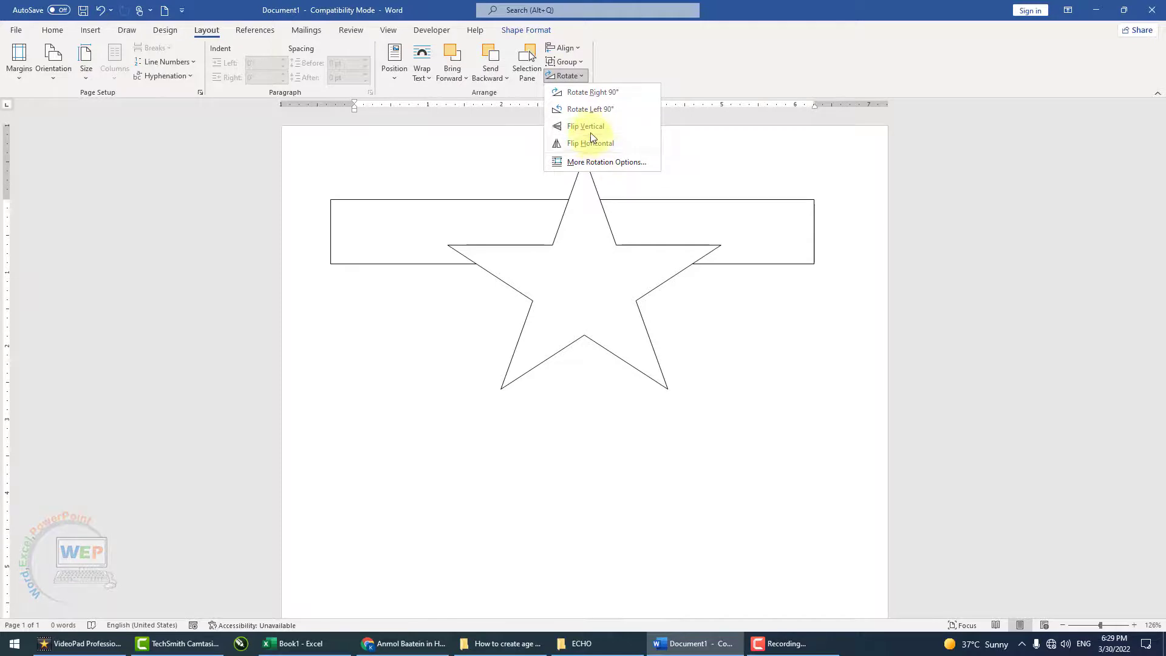
pyautogui.click(595, 110)
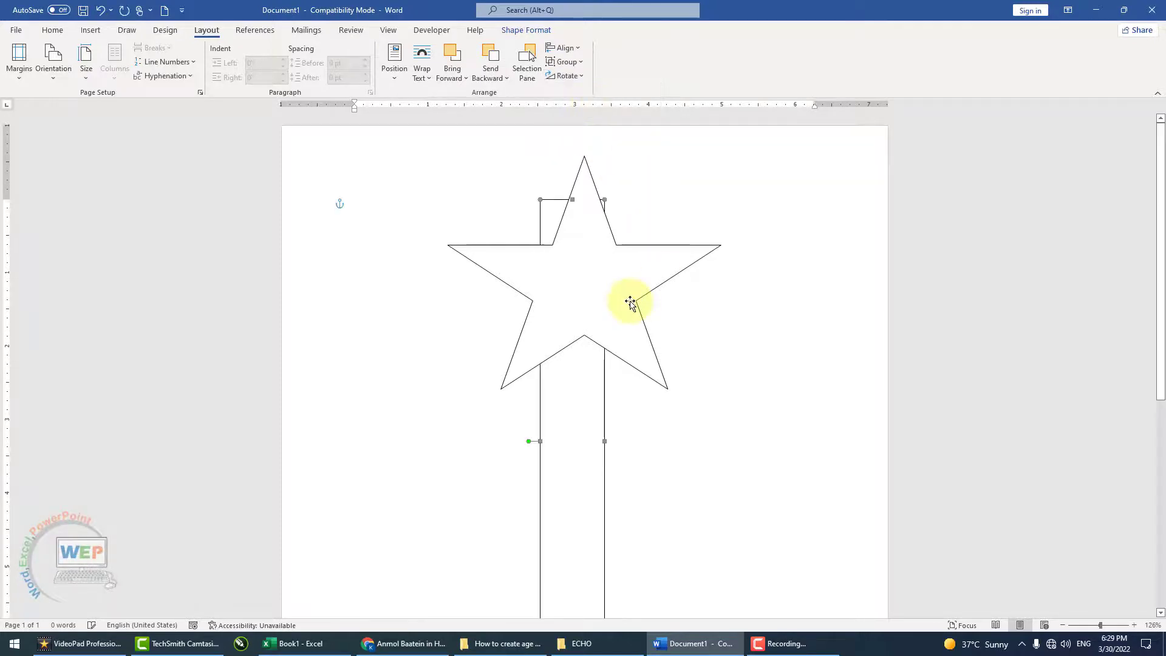
pyautogui.moveTo(632, 304); pyautogui.dragTo(559, 303)
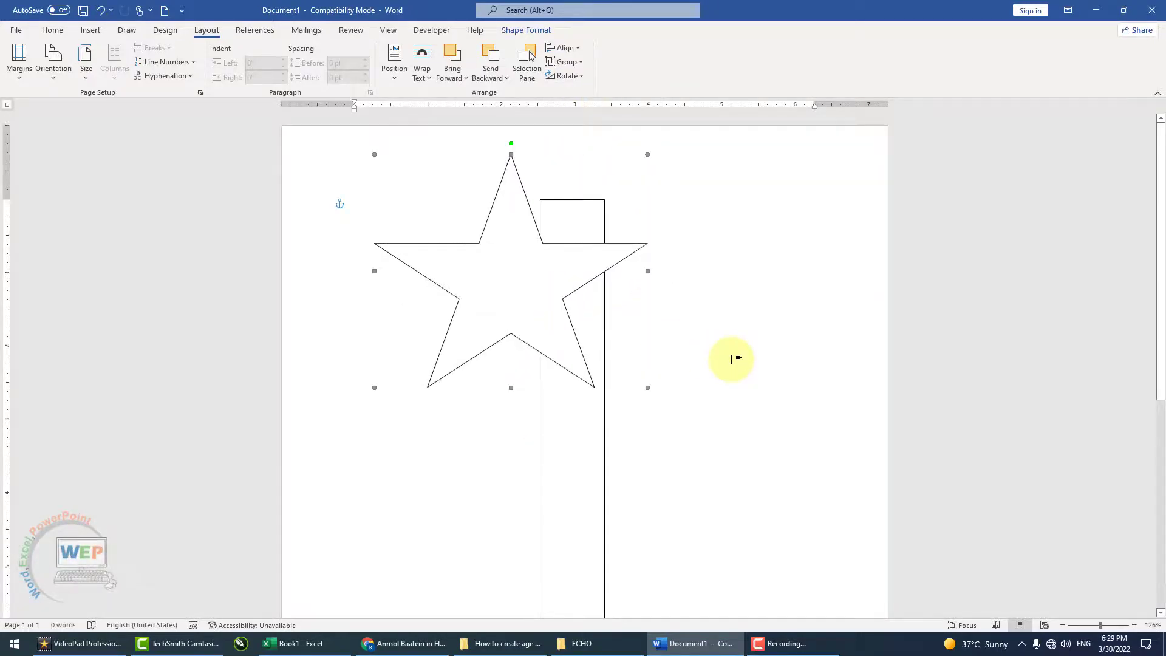